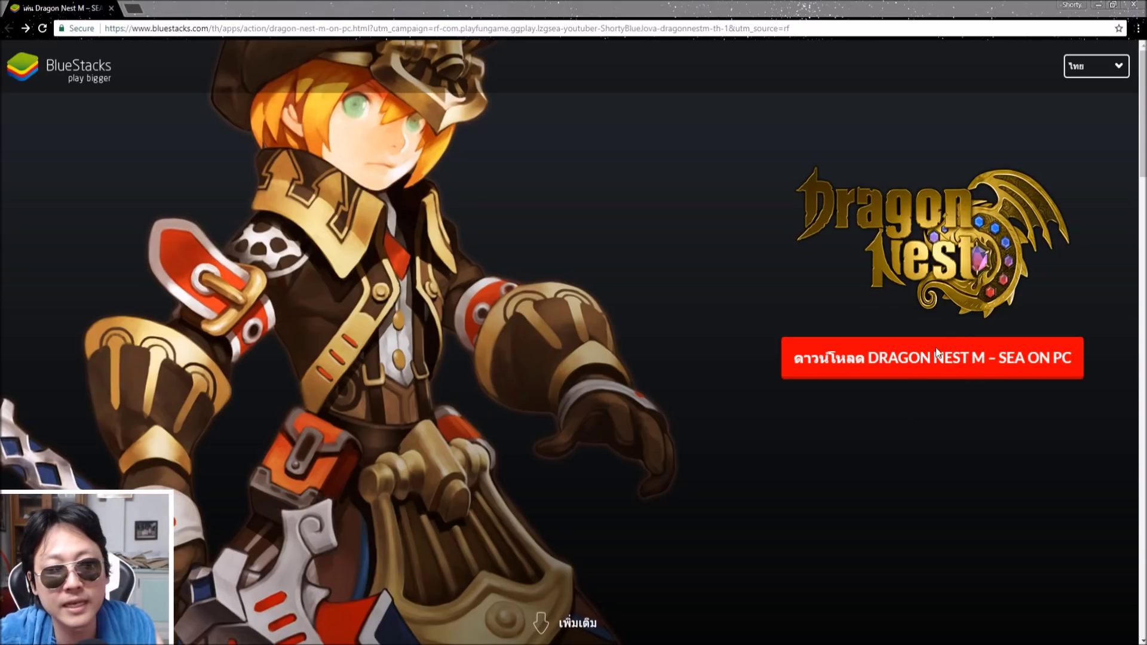
# Download BlueStacks from its download page with the red and green ดาวน์โหลด buttons
pyautogui.click(843, 355)
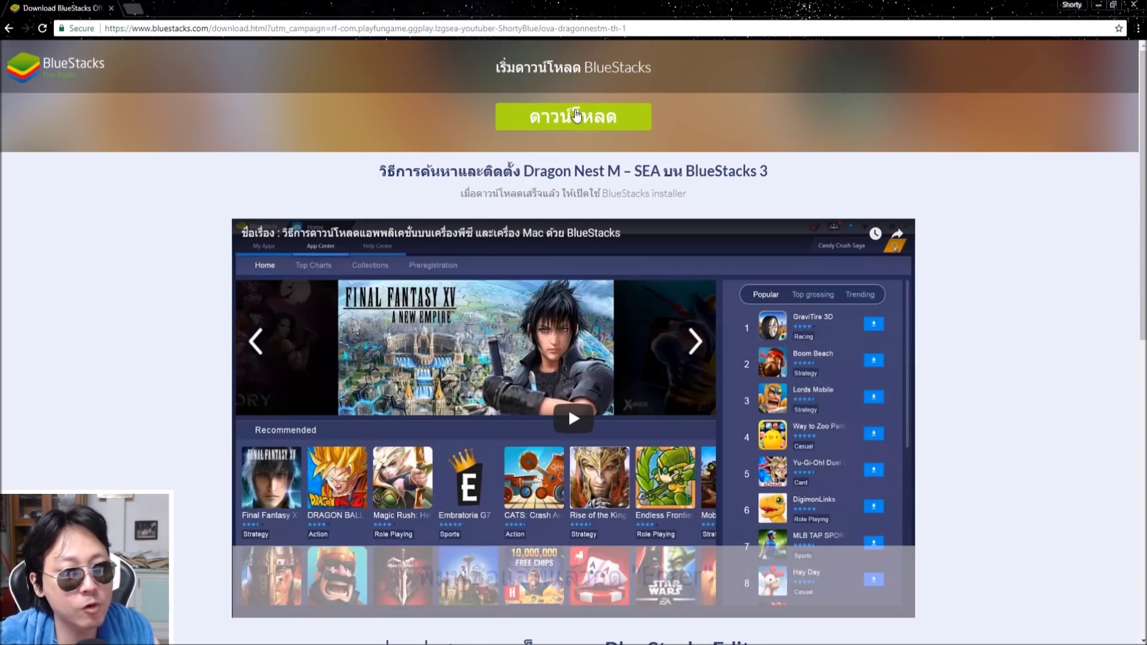
pyautogui.click(586, 117)
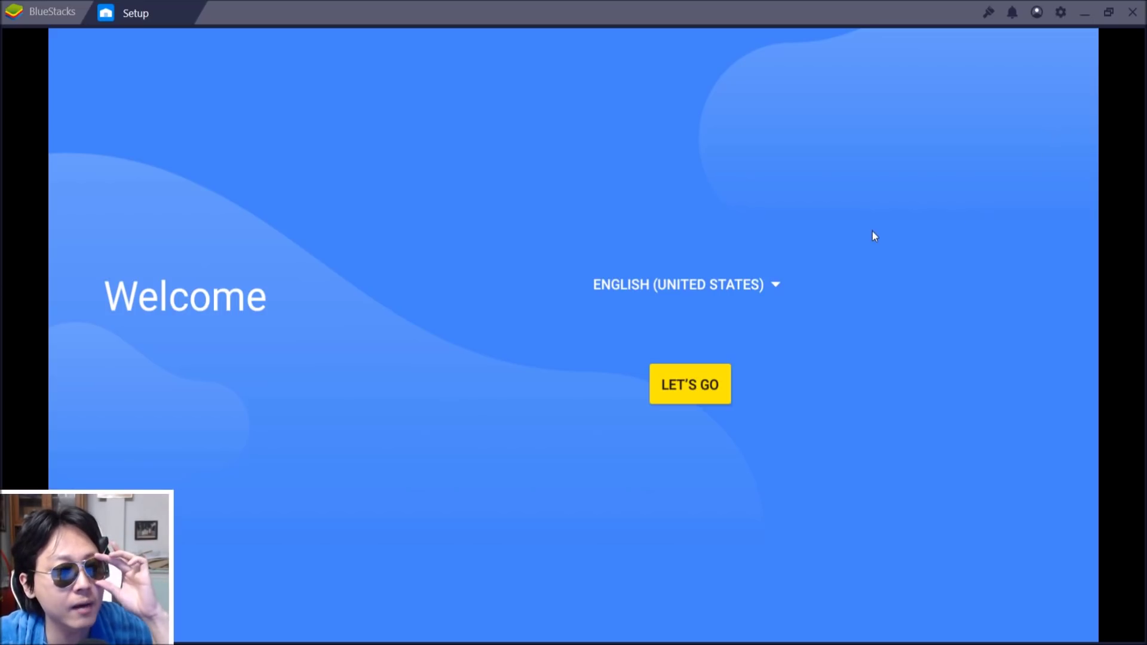
# Pick ไทย (Thai) from the setup language list and start the setup with มาเริ่มกันเลย
pyautogui.click(717, 289)
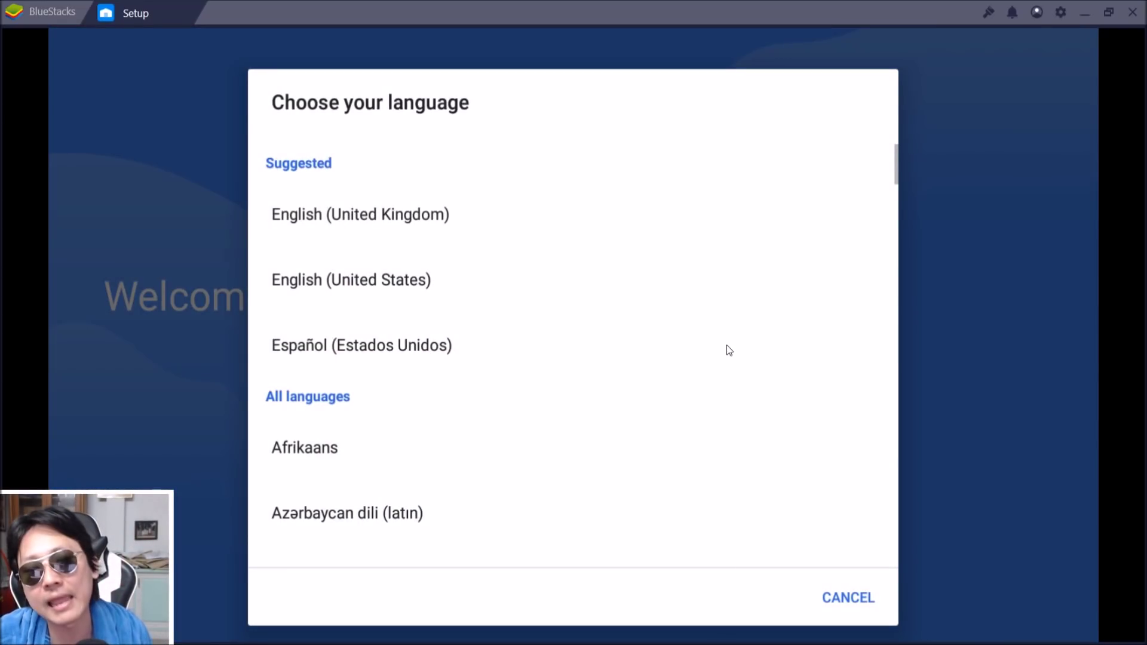
pyautogui.scroll(-15, 656, 496)
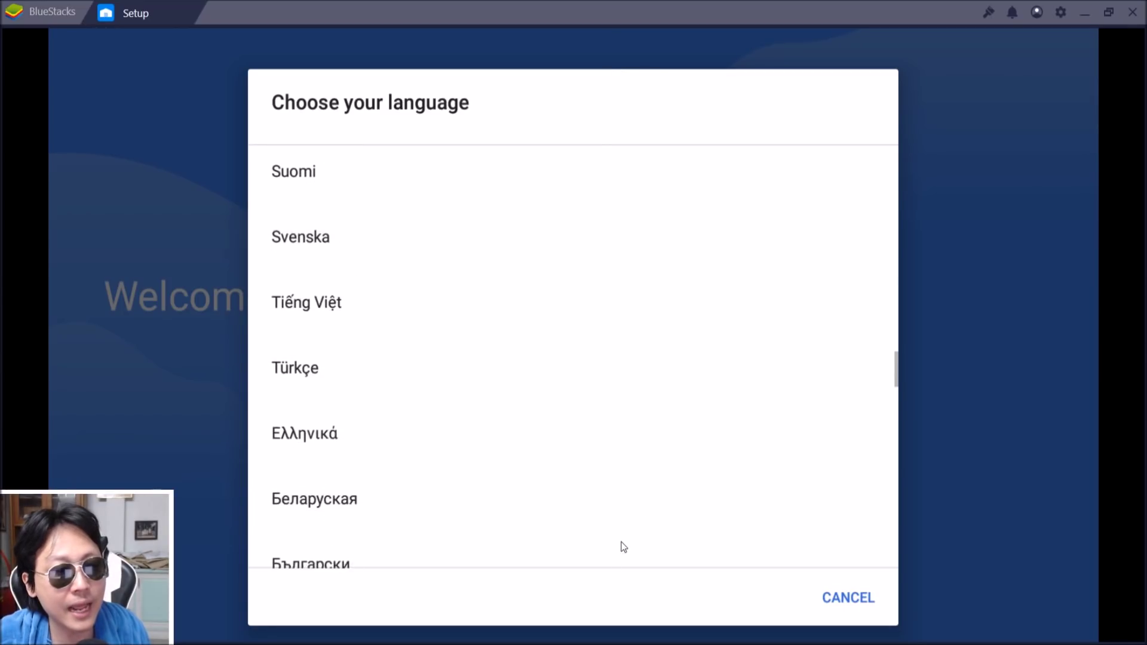
pyautogui.scroll(-10, 586, 157)
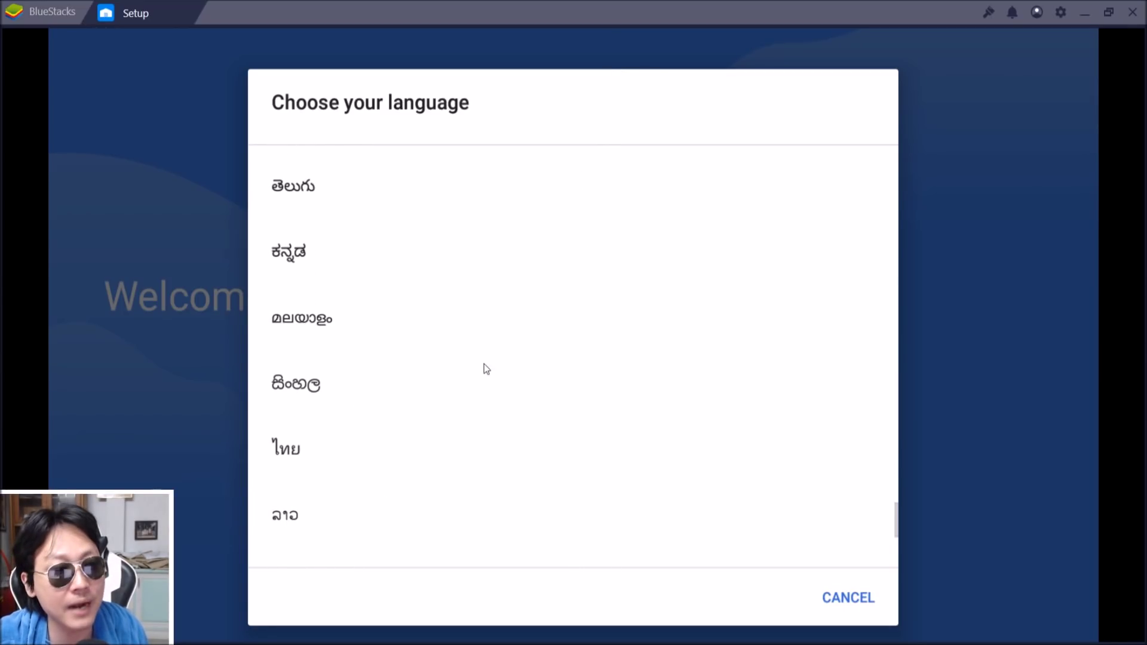
pyautogui.click(335, 453)
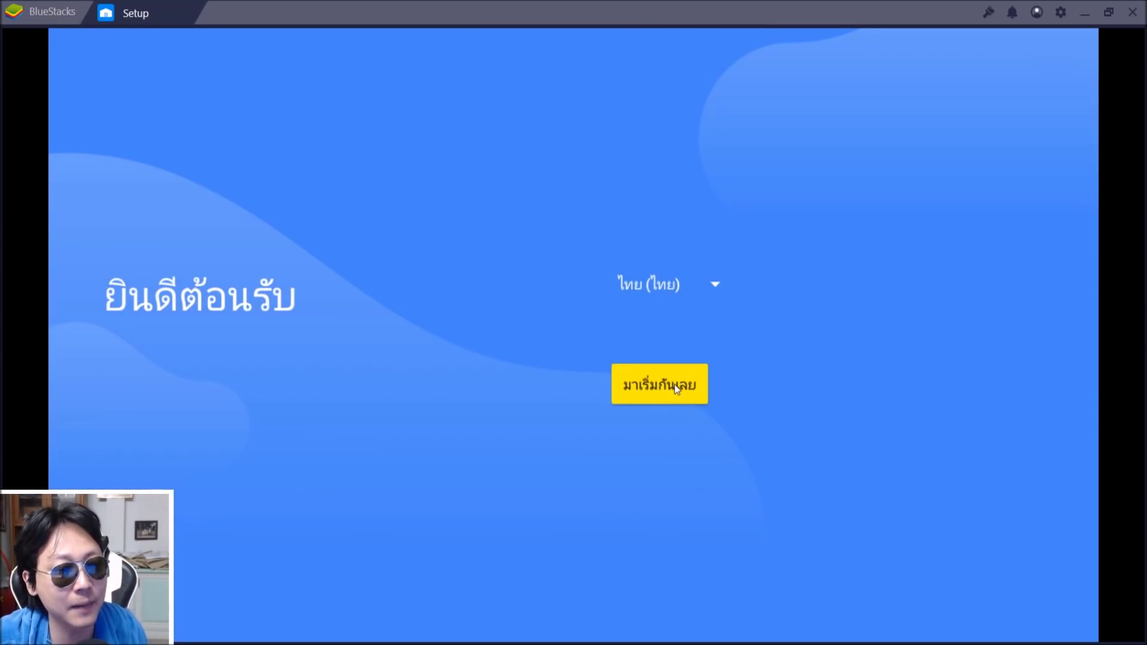
pyautogui.click(675, 385)
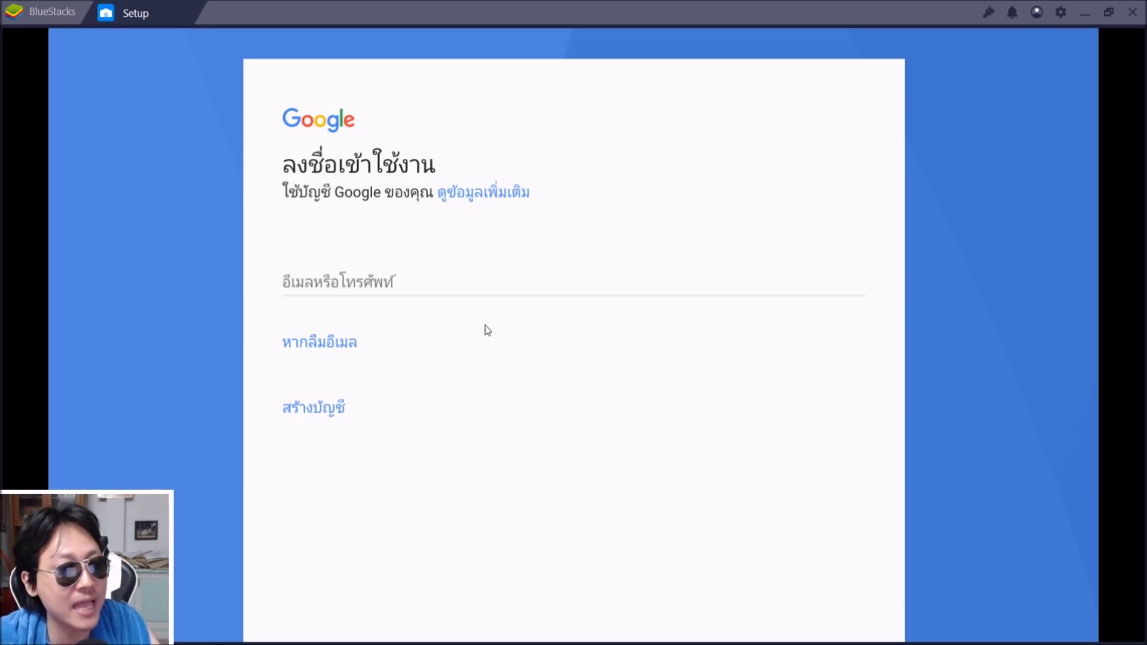
# Enter the Google account e-mail and password, then accept the terms with ฉันยอมรับ
pyautogui.click(414, 285)
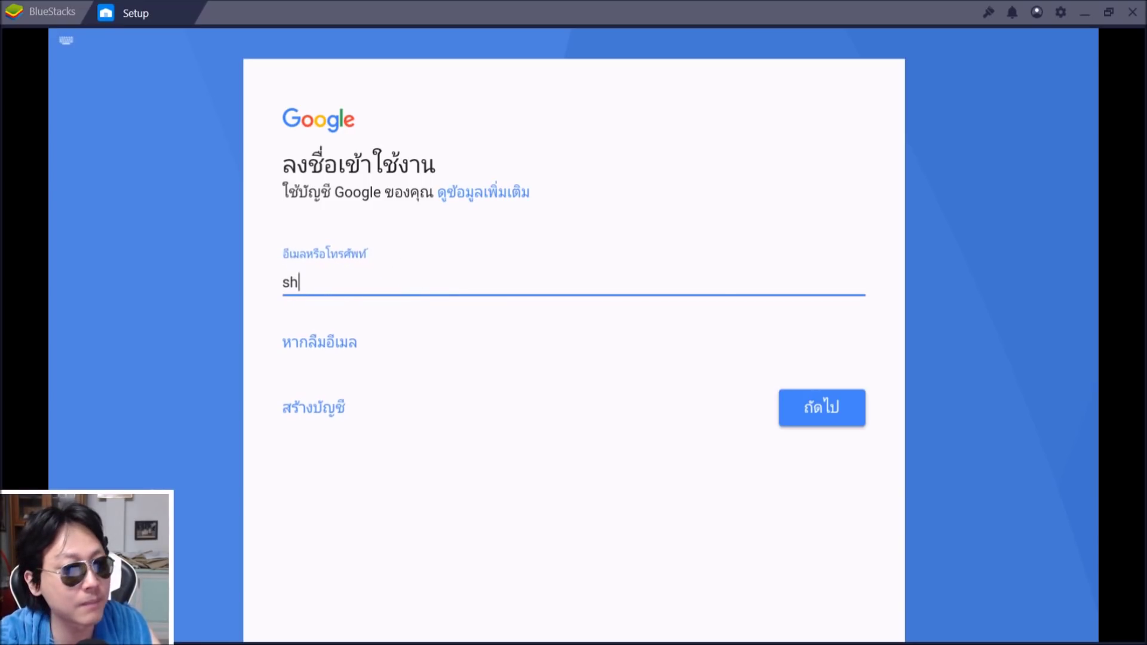
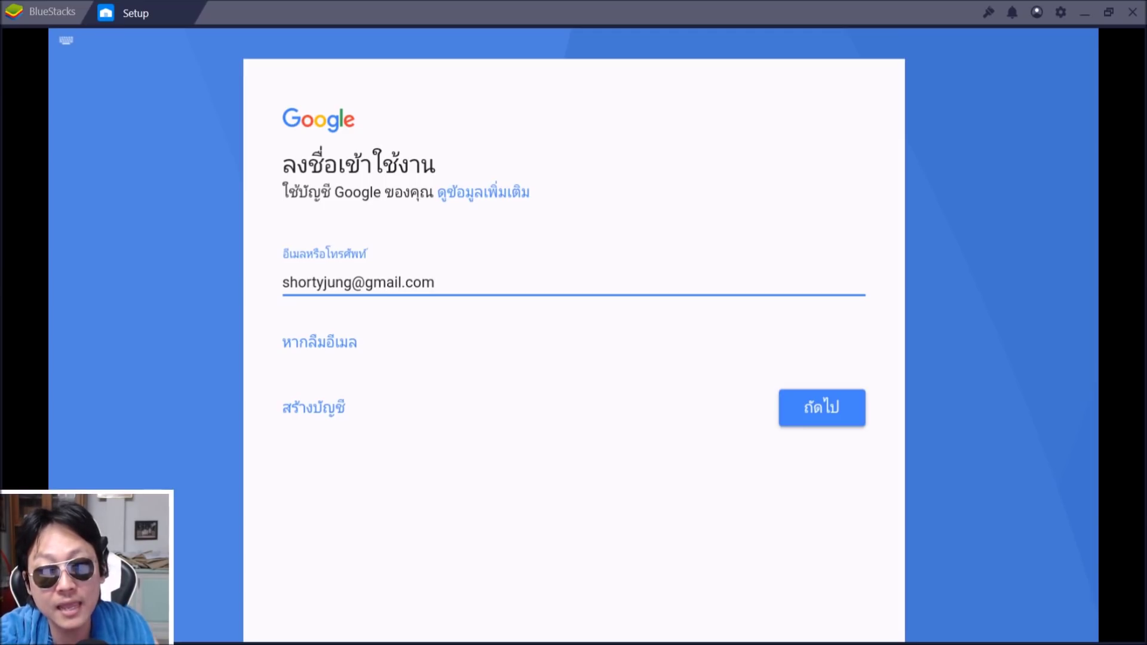
pyautogui.click(806, 417)
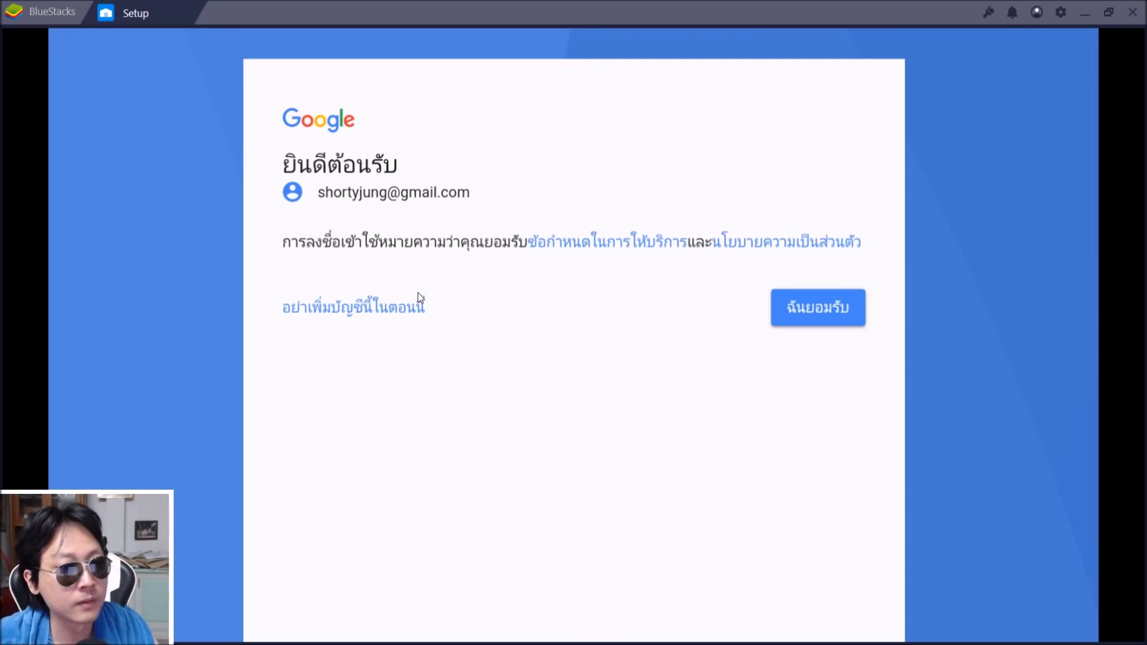
pyautogui.click(804, 321)
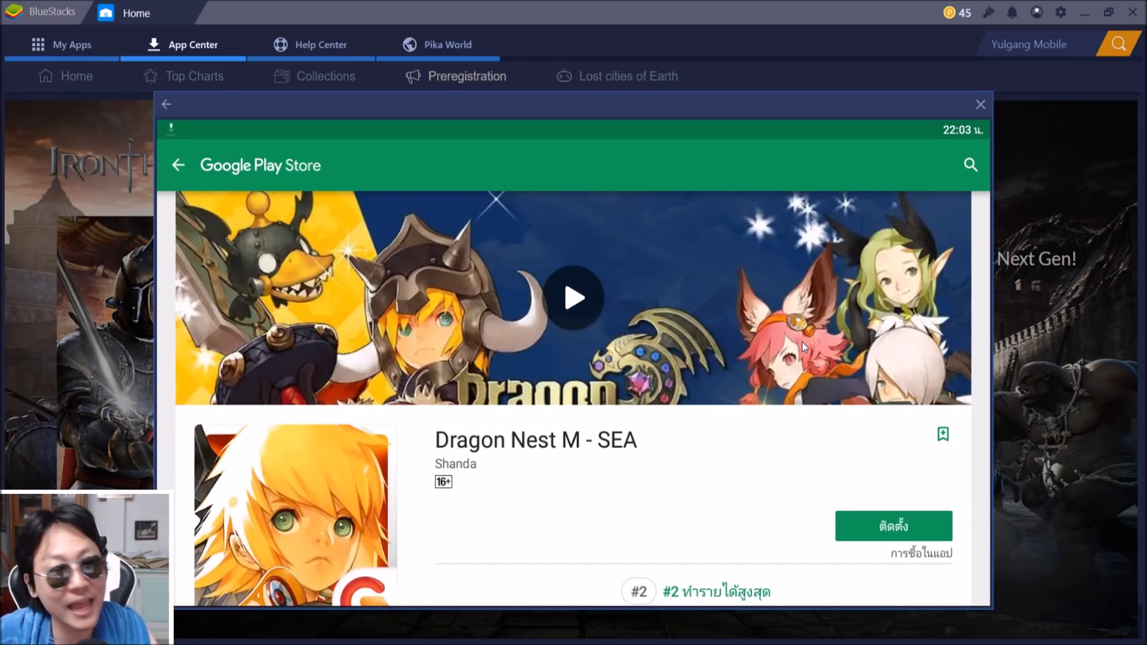
# Start installing Dragon Nest M - SEA, go back to Google Play home, then close Google Play
pyautogui.scroll(-3, 803, 345)
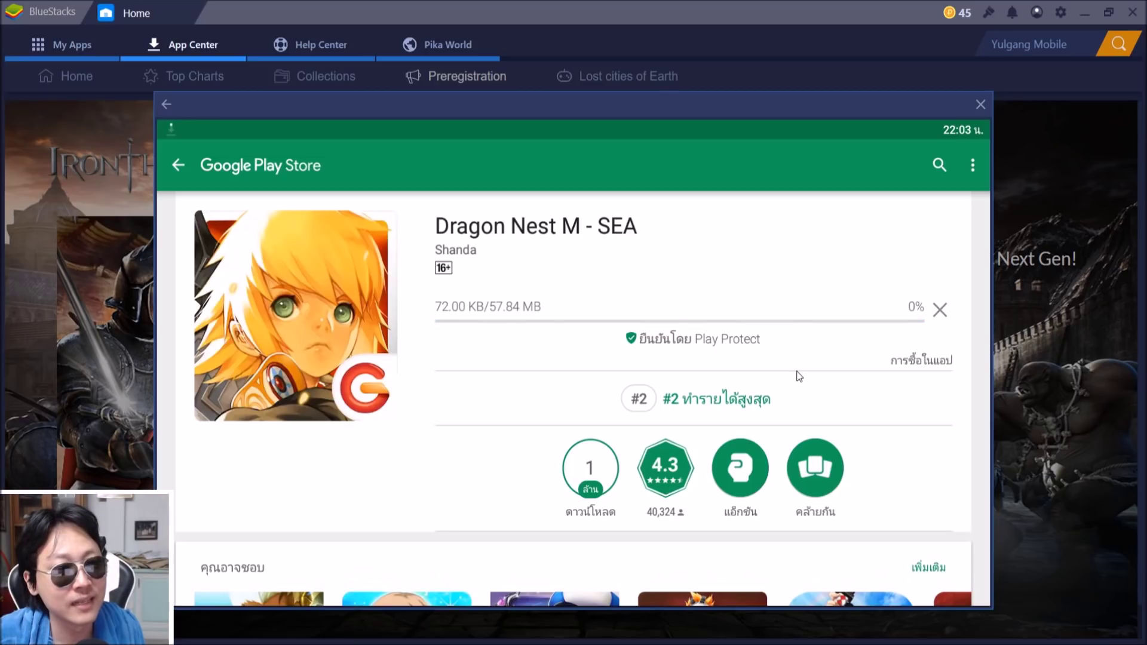
pyautogui.click(178, 164)
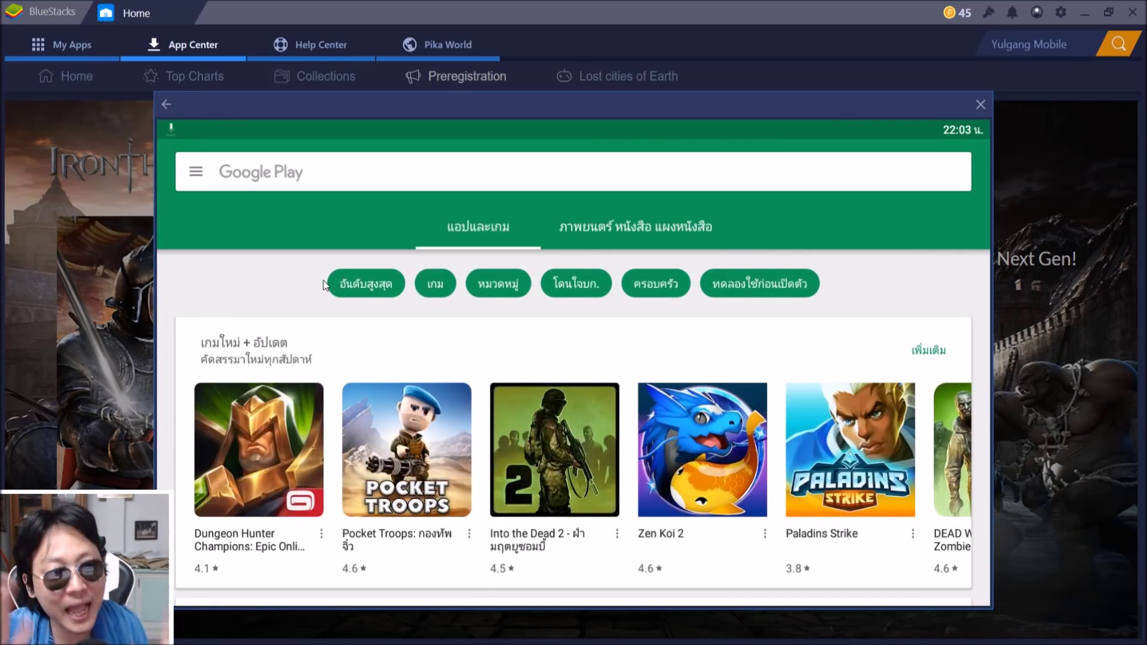
pyautogui.scroll(-5, 582, 474)
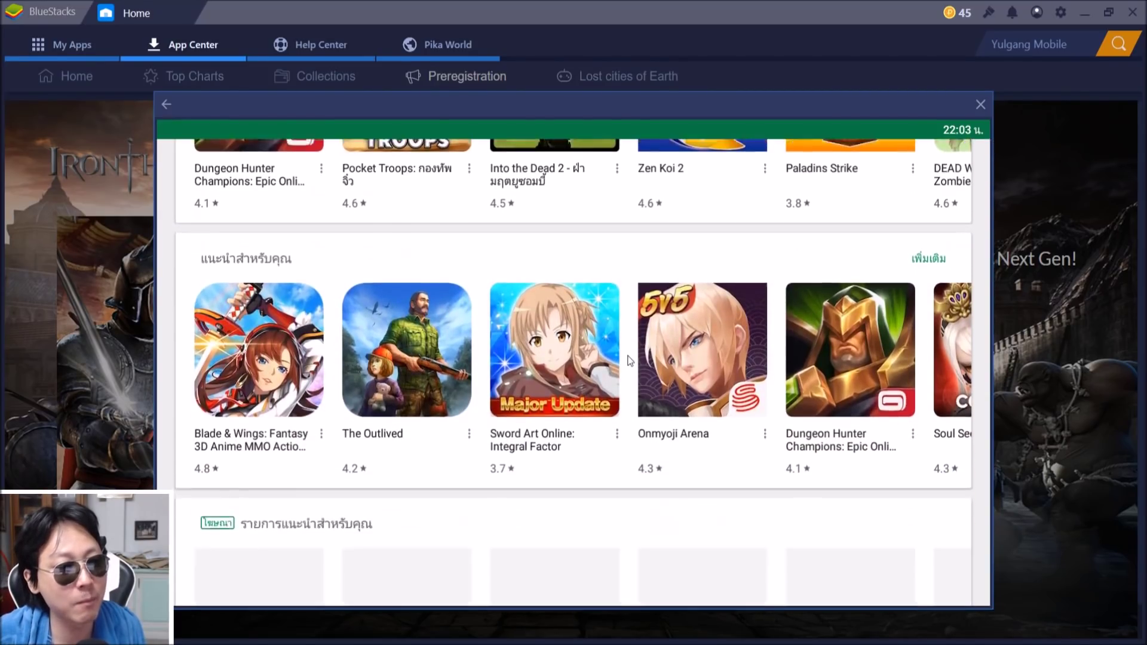
pyautogui.scroll(-2, 630, 375)
pyautogui.scroll(-2, 675, 478)
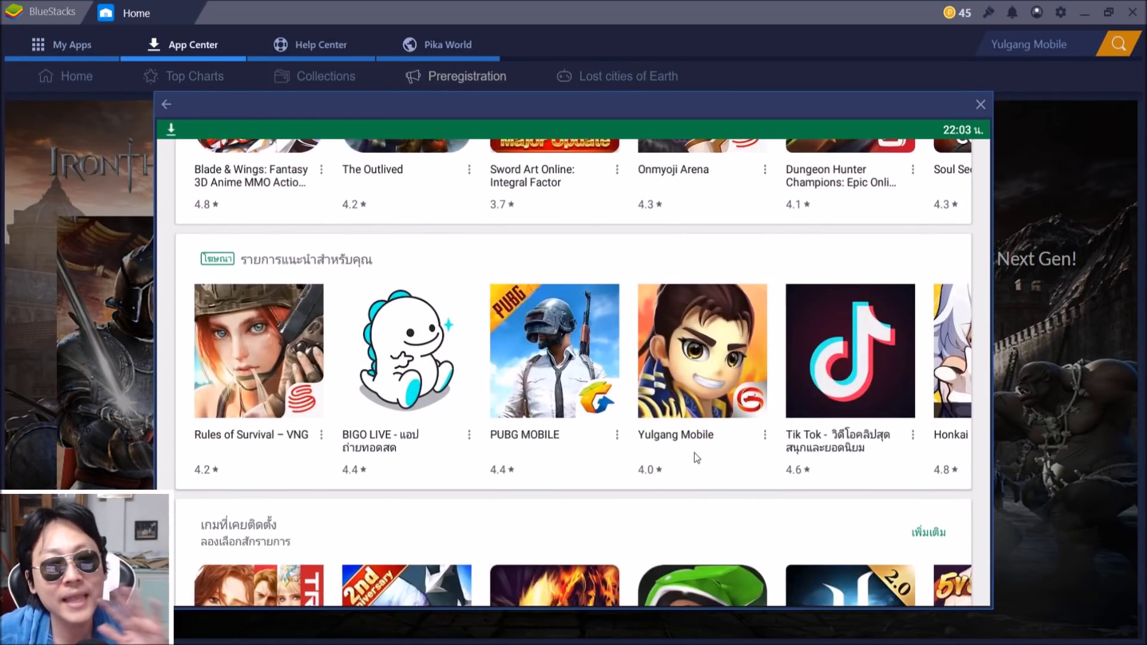
pyautogui.click(91, 73)
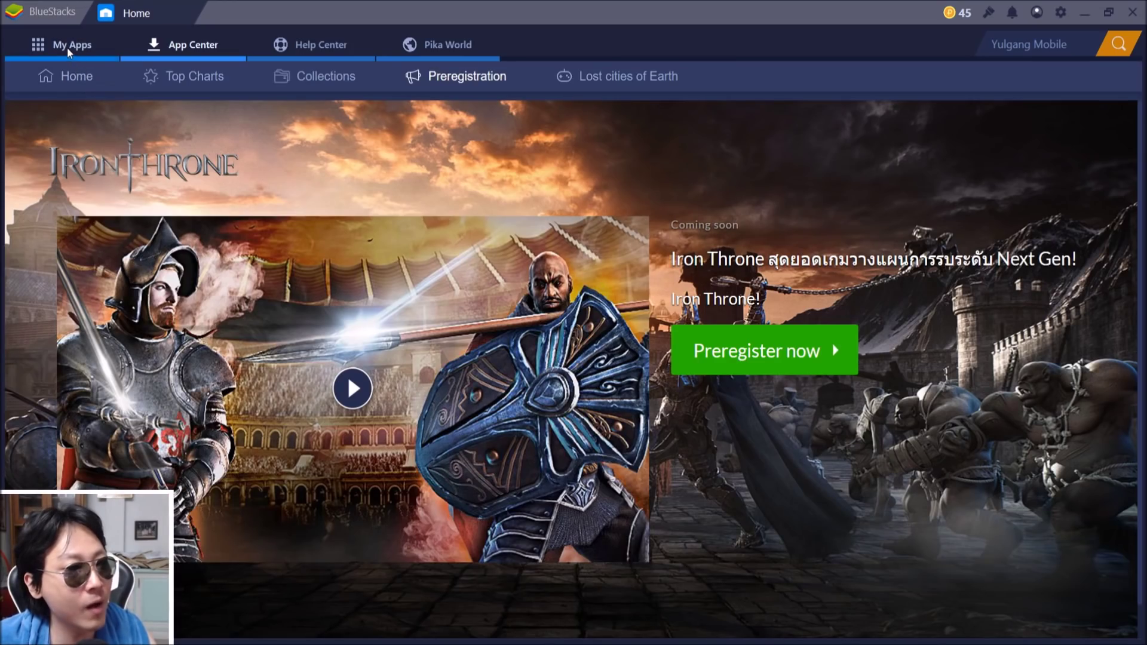
# Launch the Android Settings app from the System folder under My Apps
pyautogui.click(67, 46)
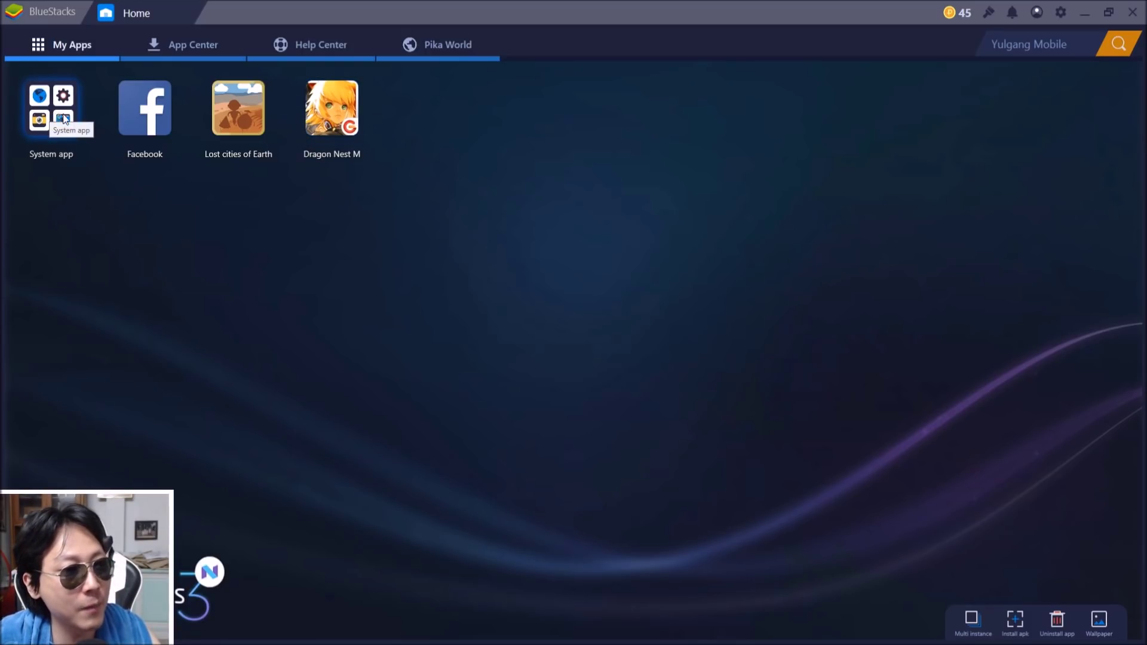
pyautogui.click(62, 115)
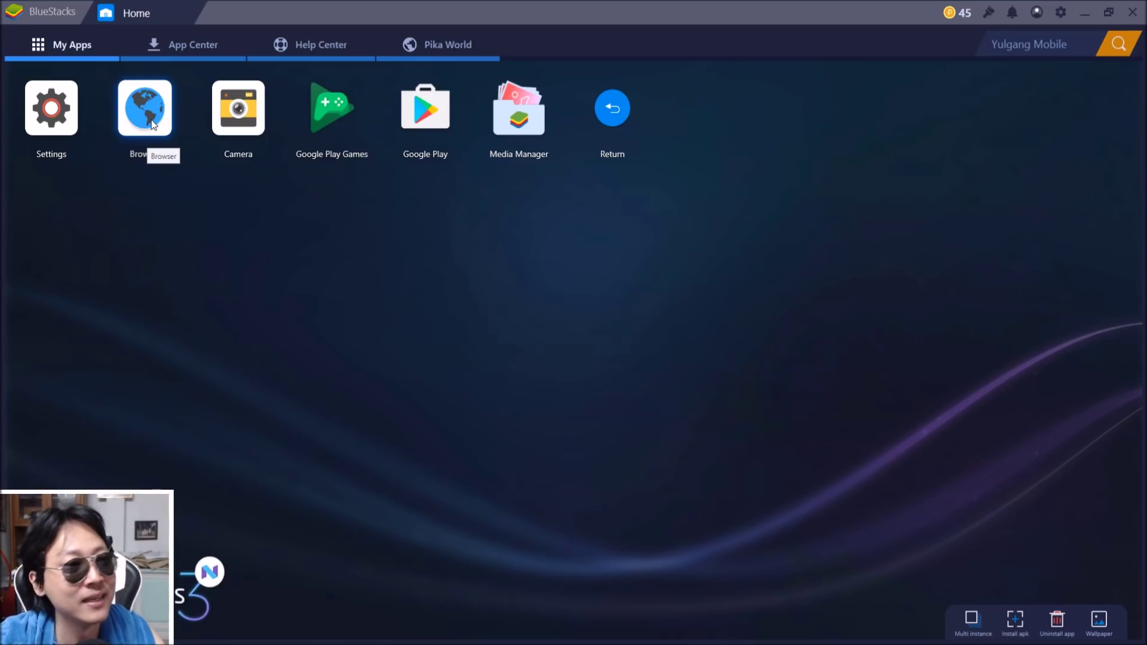
pyautogui.click(45, 123)
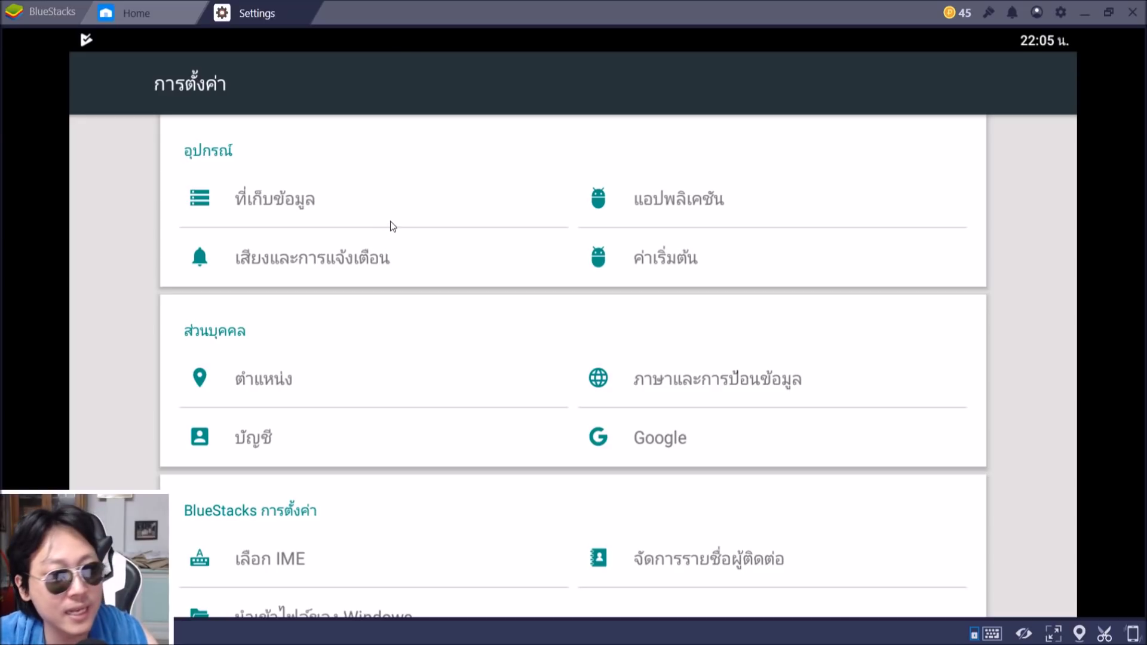
# Review the ภาษาและการป้อนข้อมูล (language and input) settings, then close the Settings tab
pyautogui.click(713, 382)
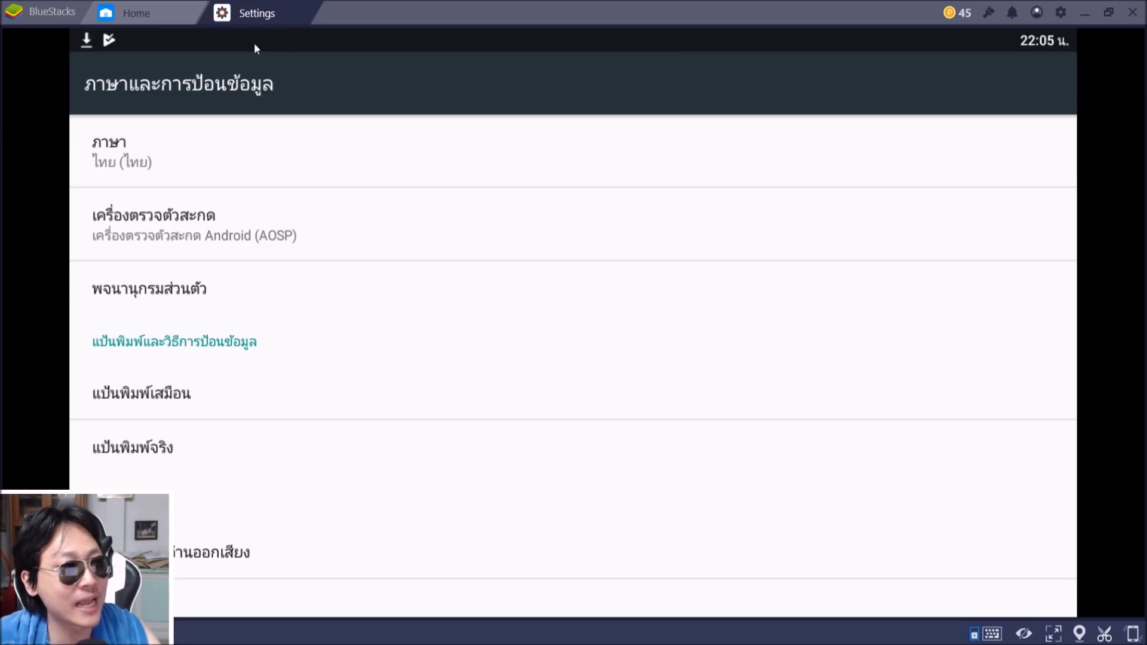
pyautogui.click(300, 14)
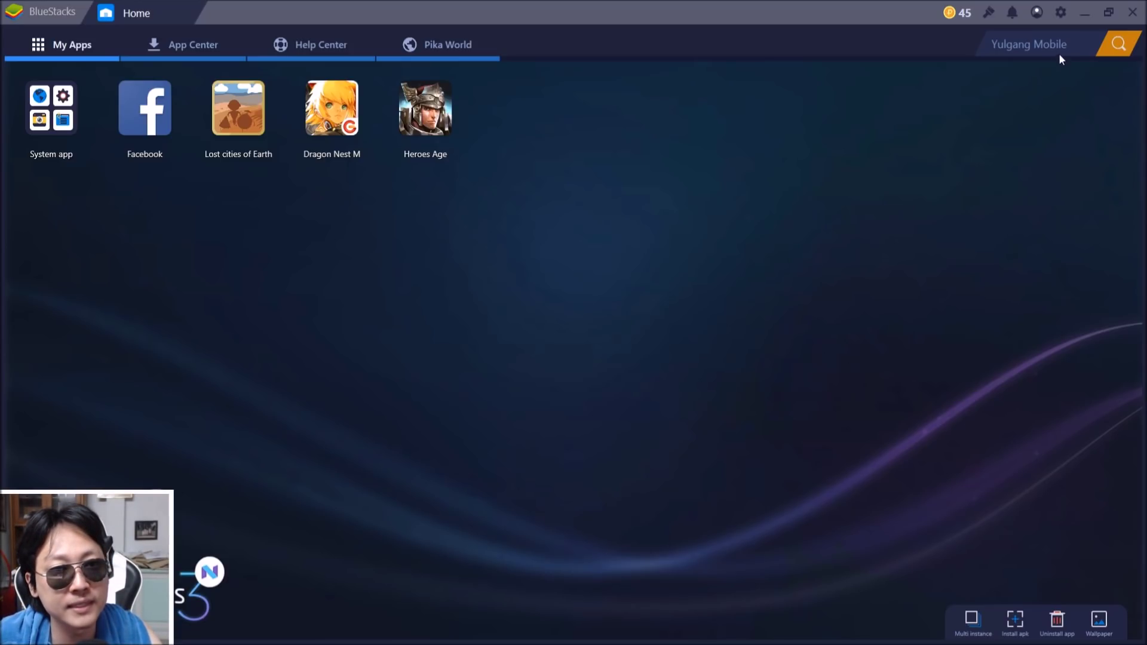
# Choose 1920 x 1080 as the display resolution in BlueStacks Settings
pyautogui.click(1061, 16)
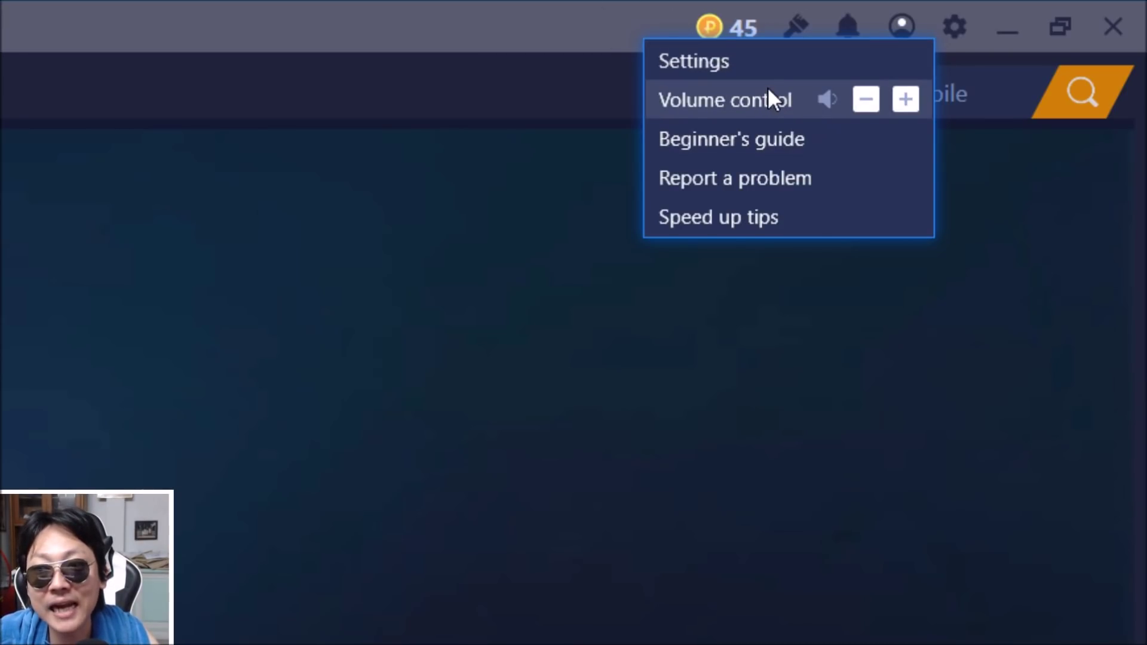
pyautogui.click(737, 61)
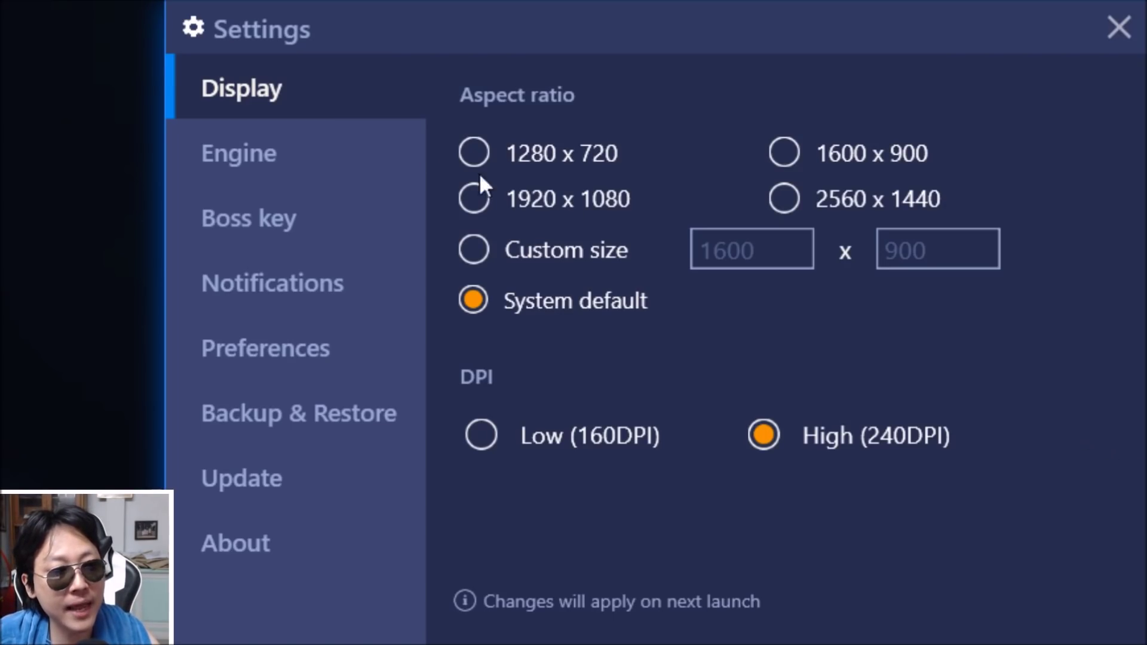
pyautogui.click(609, 187)
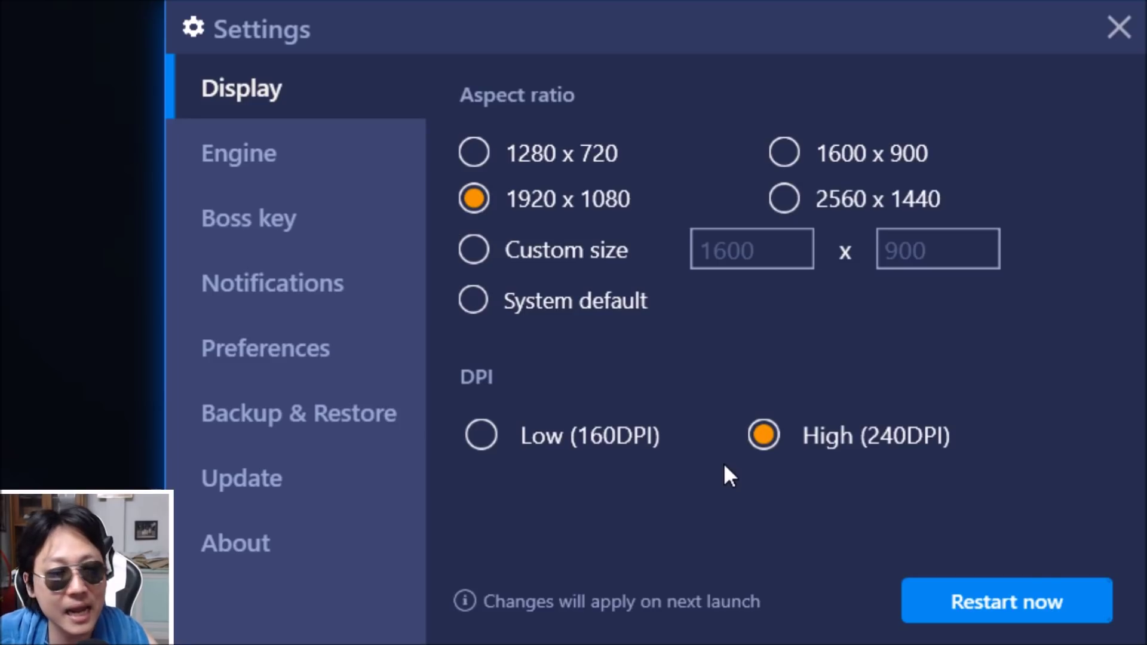
pyautogui.click(231, 154)
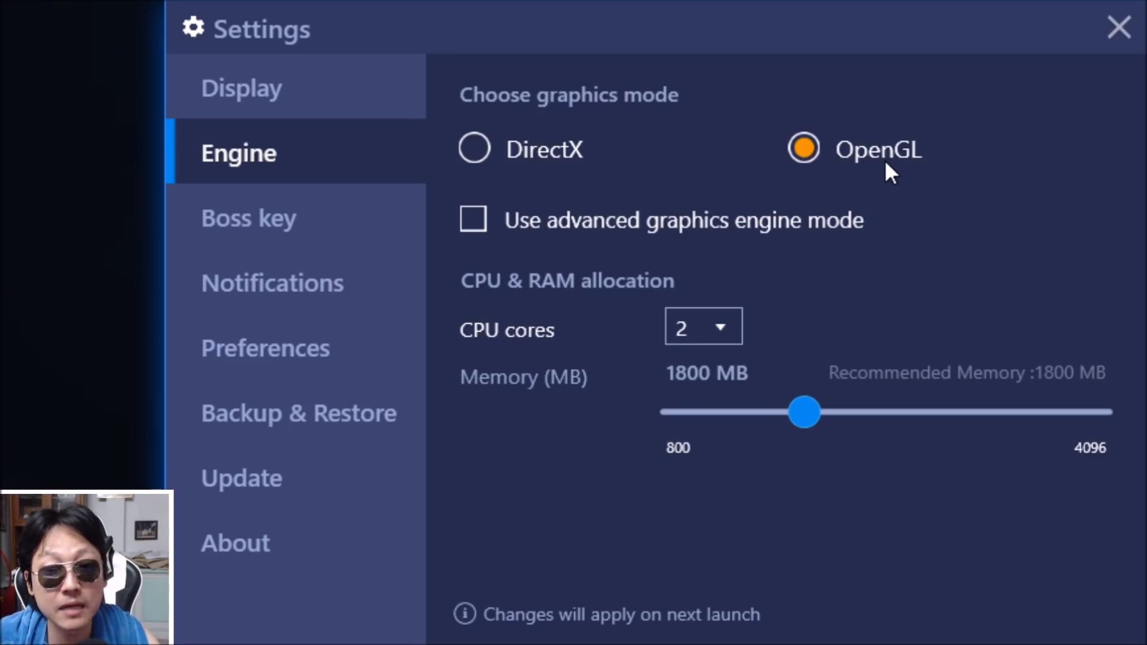
# Turn on advanced graphics engine mode, with 4 CPU cores and 4096 MB memory
pyautogui.click(473, 223)
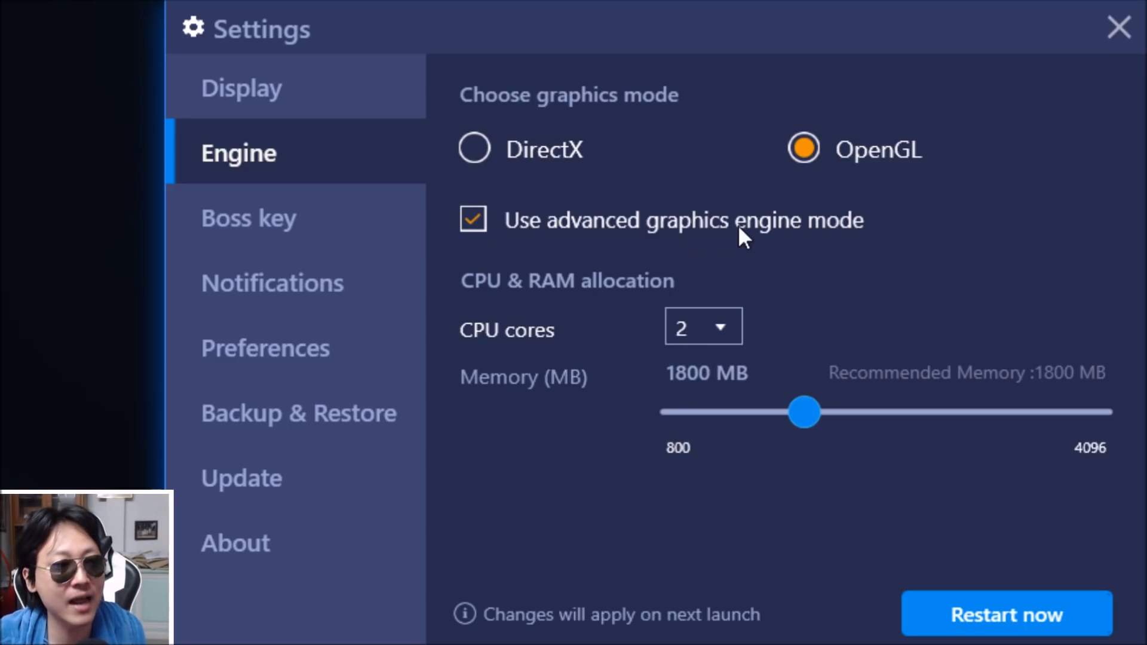
pyautogui.click(726, 327)
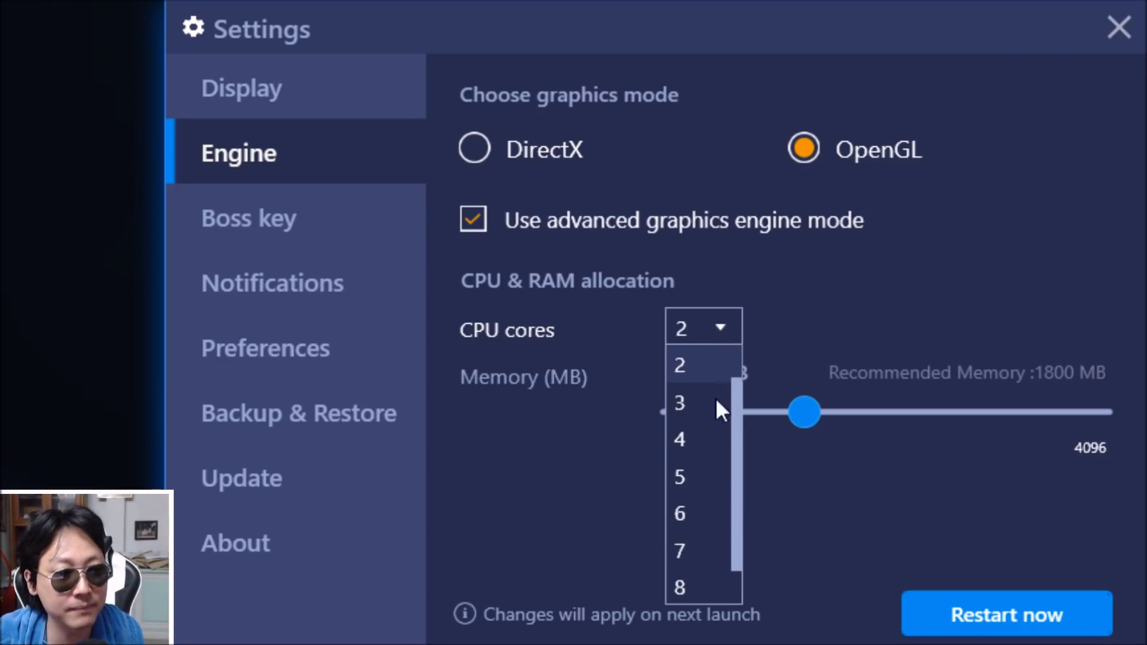
pyautogui.click(714, 452)
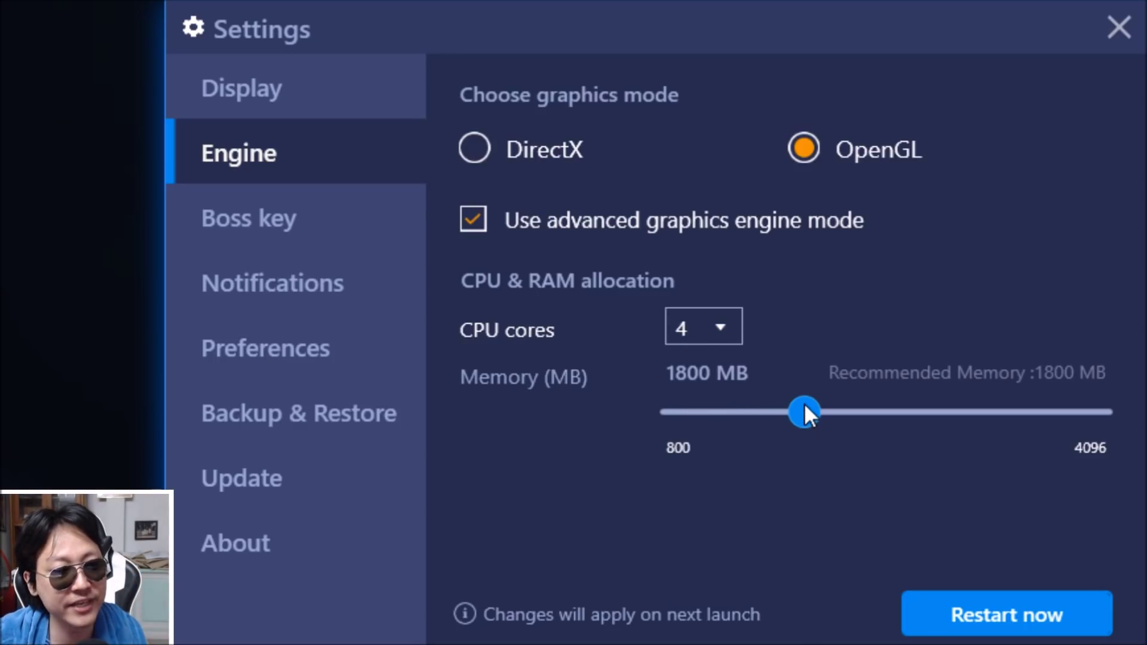
pyautogui.moveTo(804, 411); pyautogui.dragTo(1120, 416)
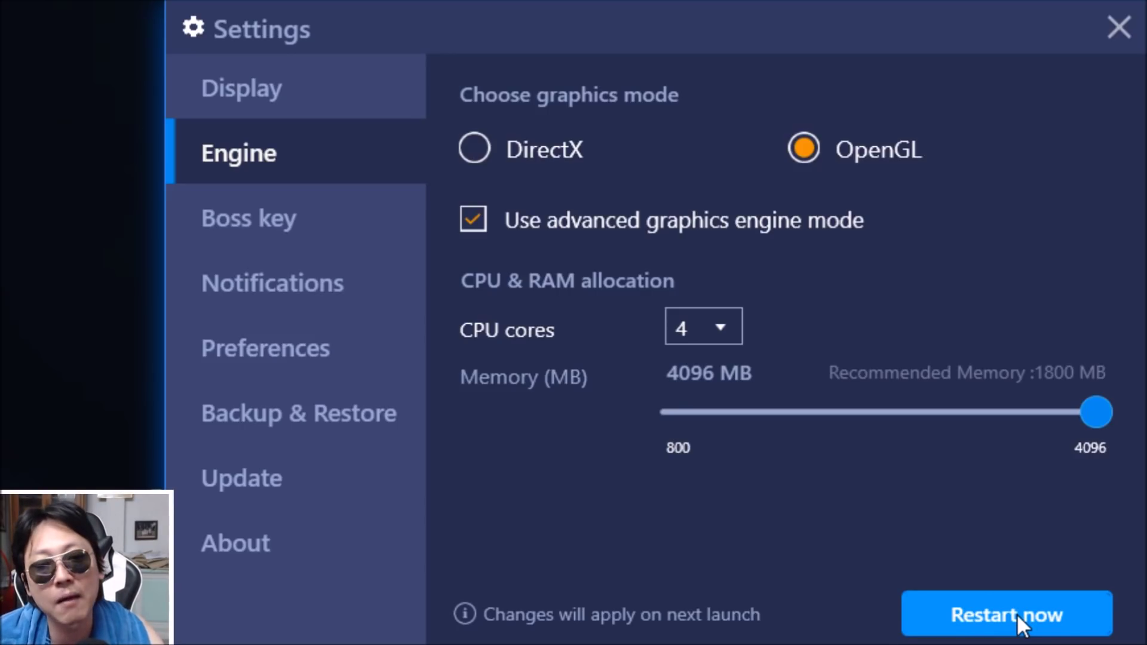
pyautogui.click(332, 232)
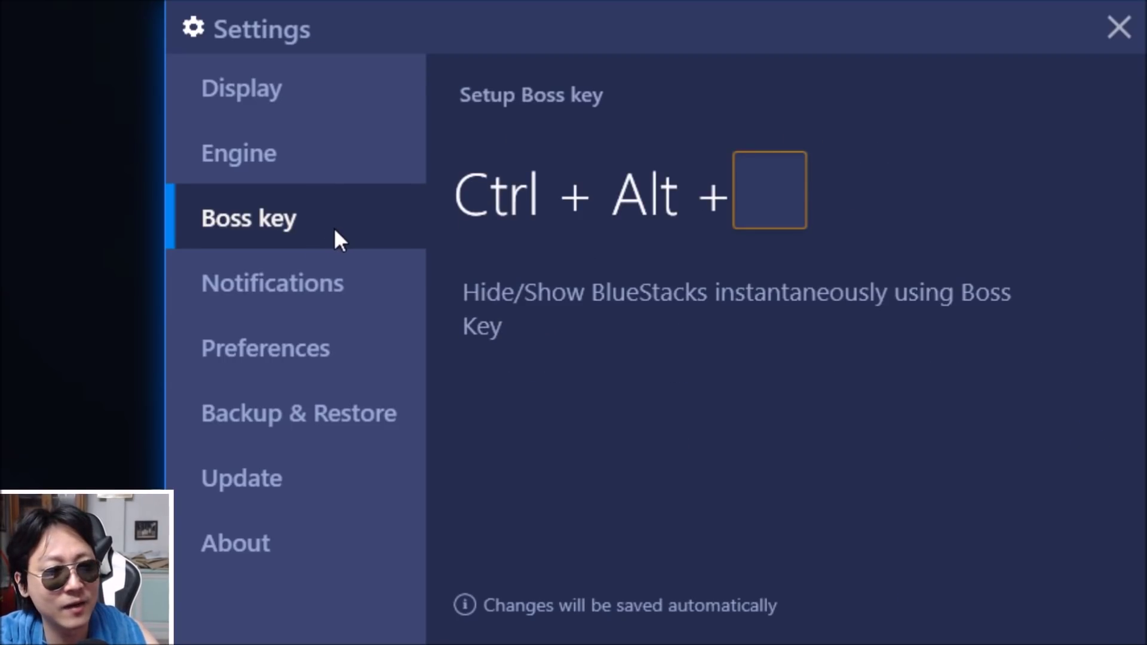
# Assign A as the boss key letter for hiding and showing BlueStacks
pyautogui.click(763, 179)
pyautogui.press('a')
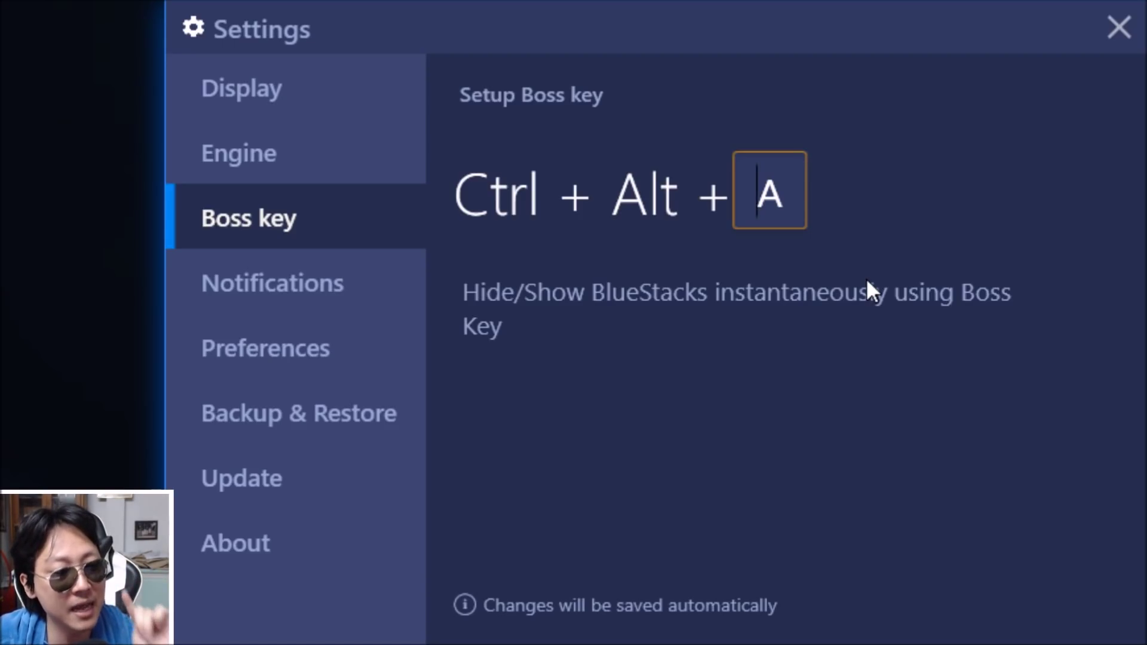
pyautogui.click(318, 310)
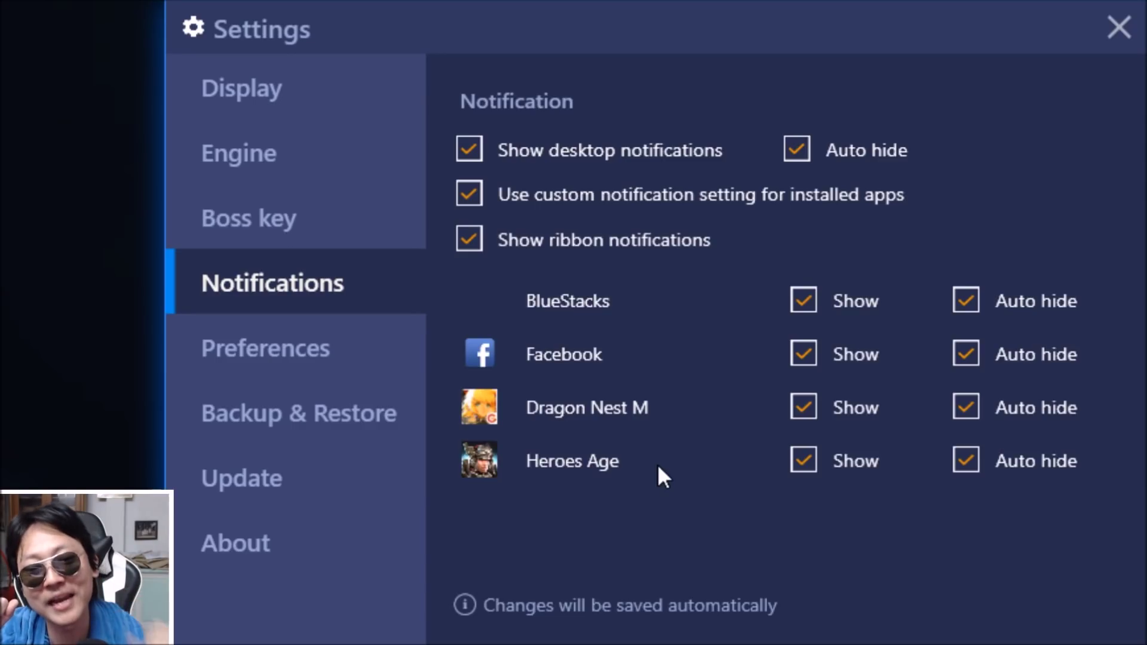
# Untick desktop and custom per-app notifications, and set the interface language to ไทย - ไทย
pyautogui.click(475, 144)
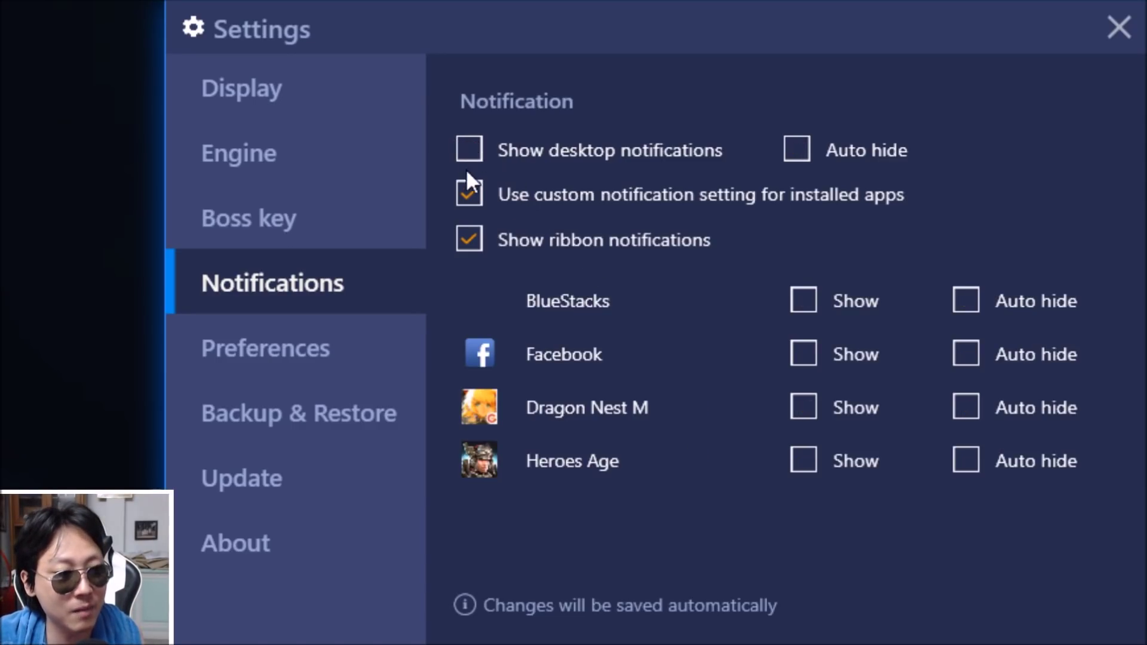
pyautogui.click(469, 193)
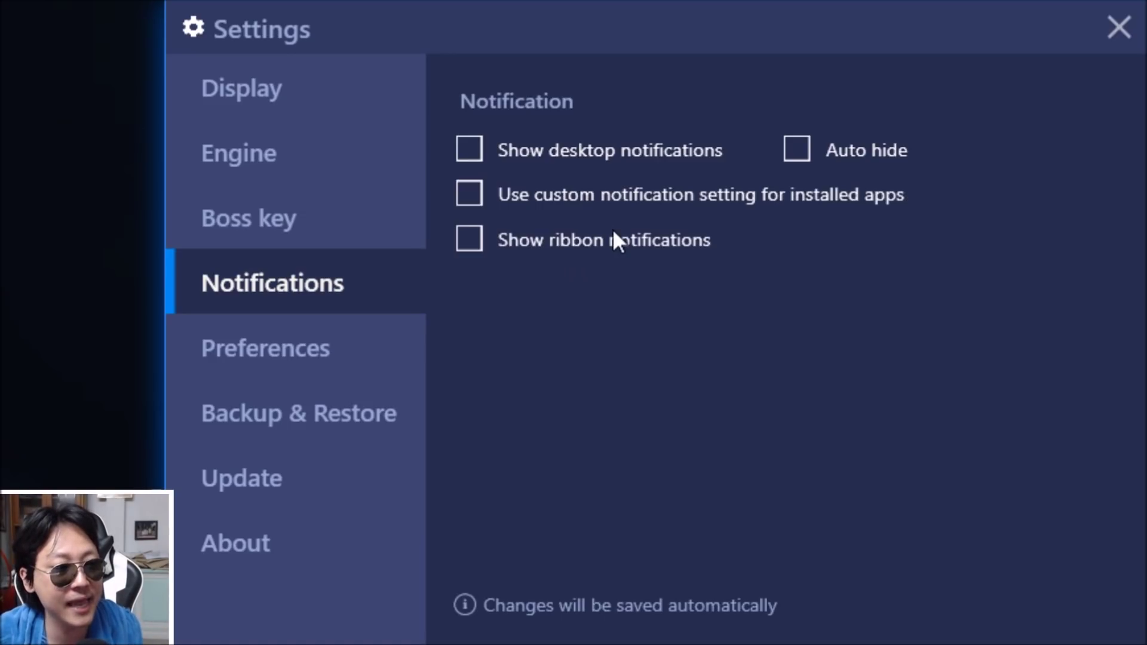
pyautogui.click(351, 359)
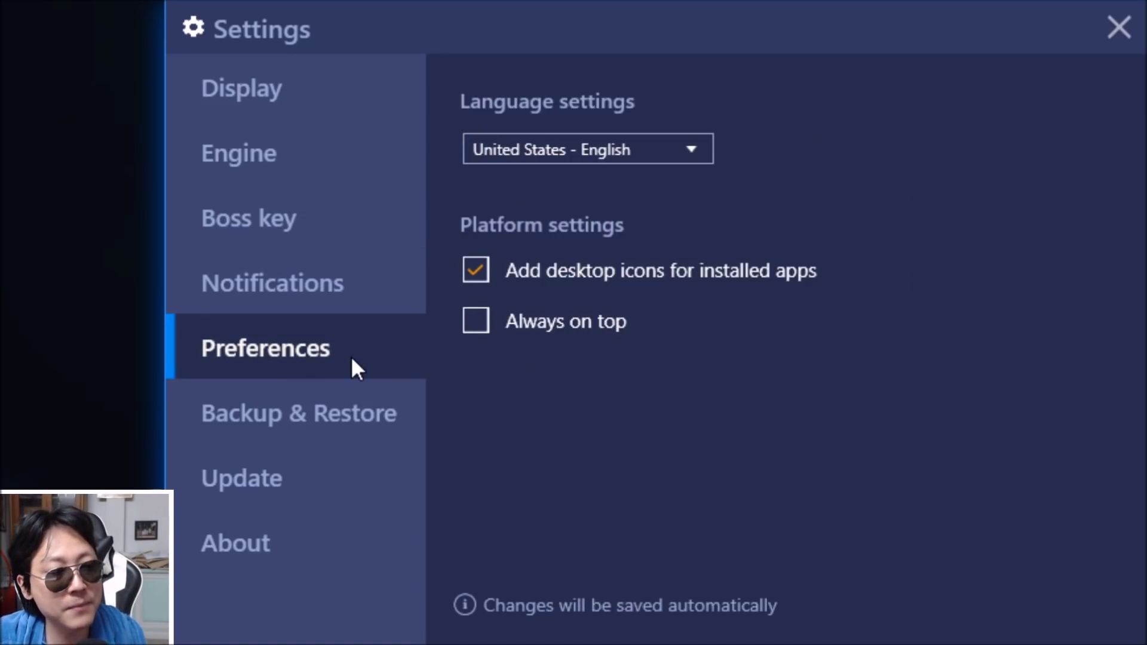
pyautogui.click(656, 149)
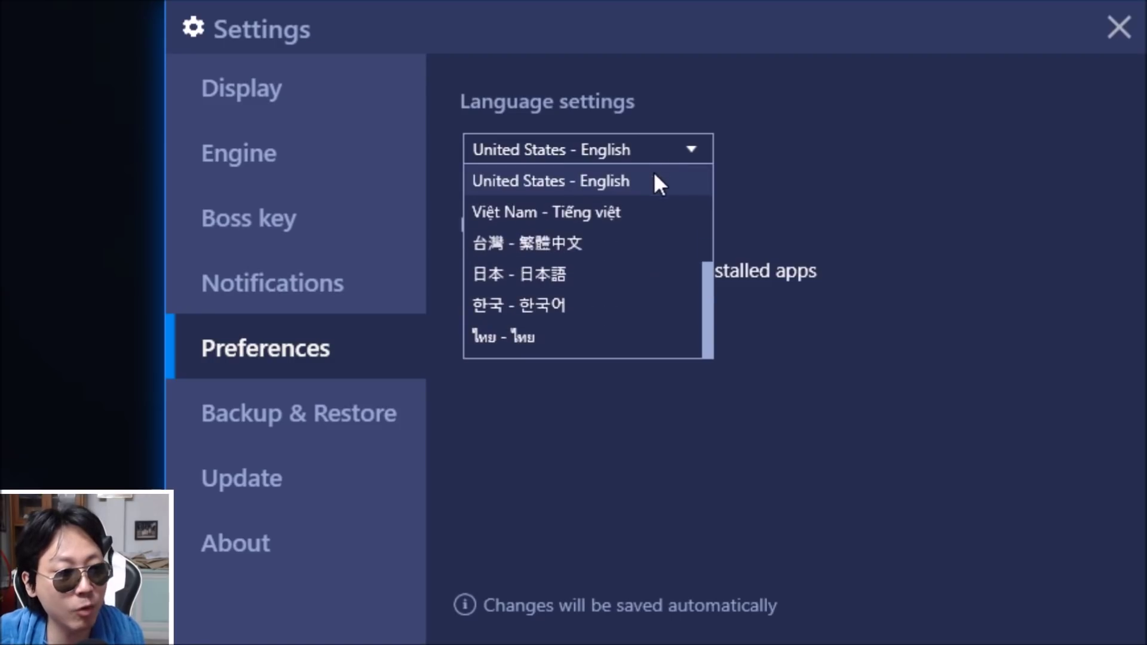
pyautogui.click(543, 331)
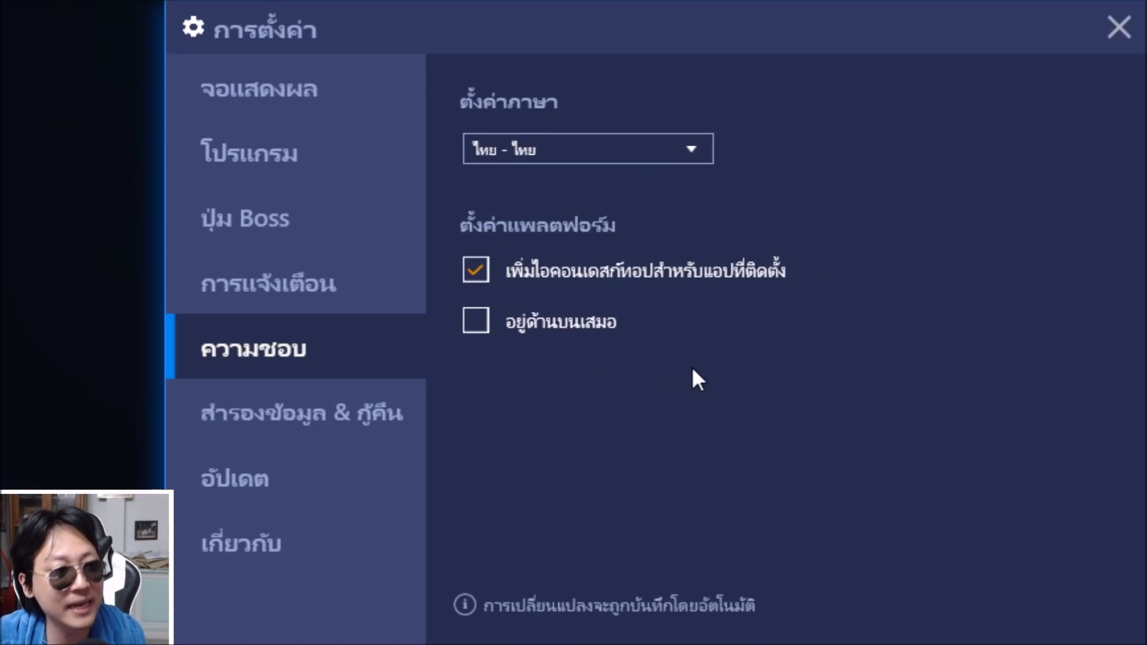
pyautogui.click(349, 423)
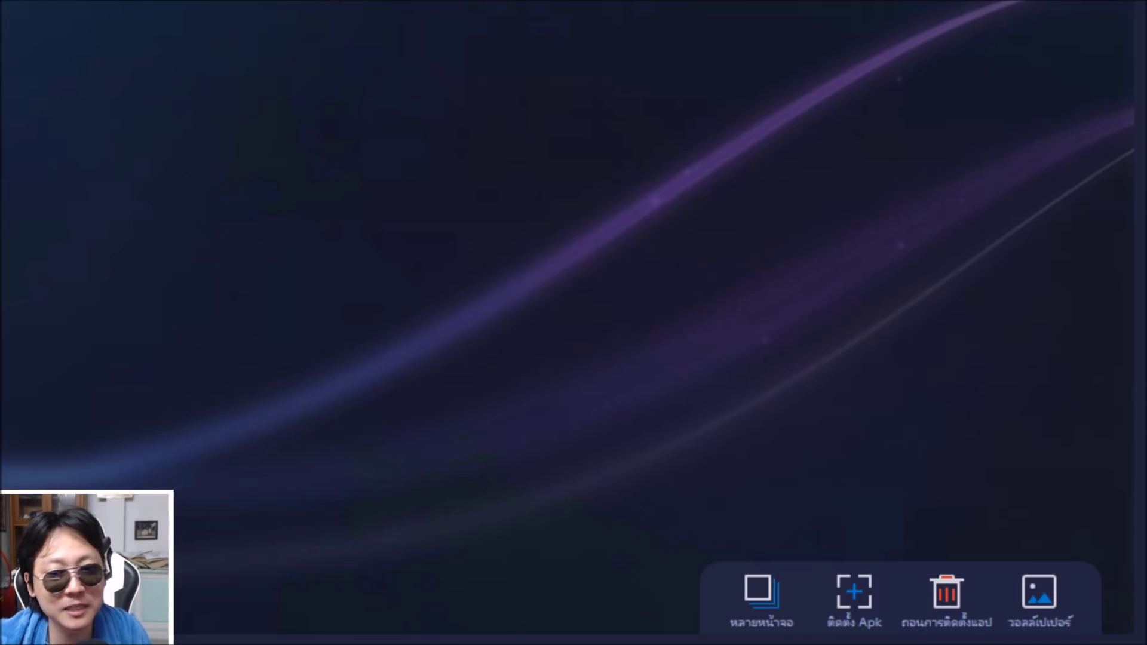
# Add a new instance set to คัดลอก (บัญชีเดิม), with its default name หน้าจอ 1 selected
pyautogui.click(760, 590)
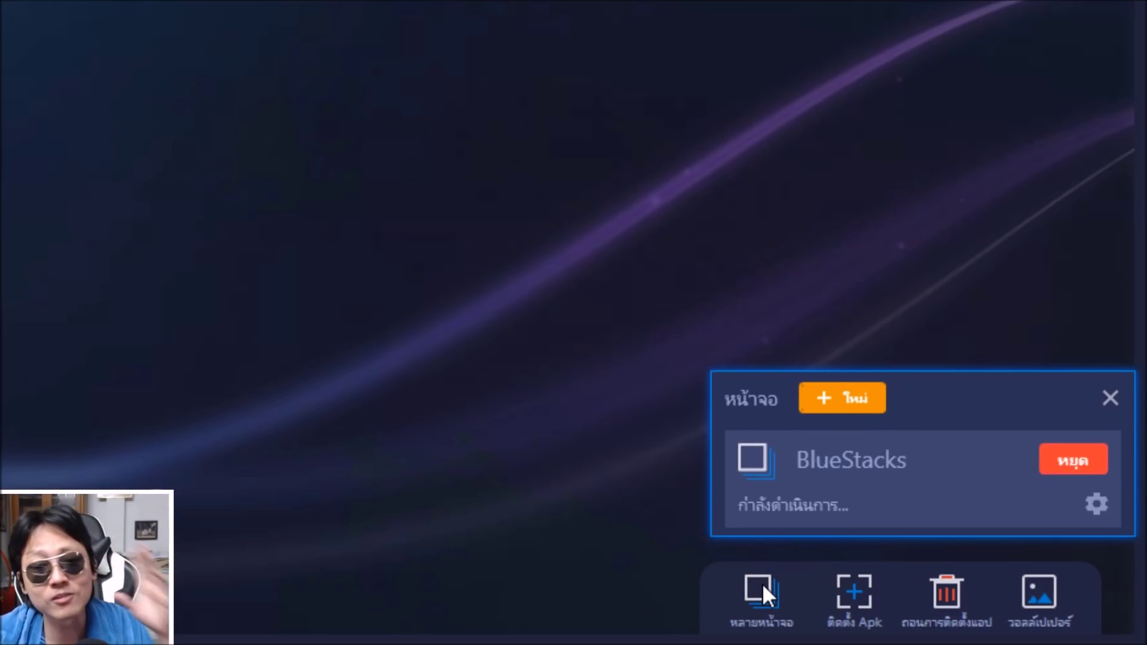
pyautogui.click(858, 396)
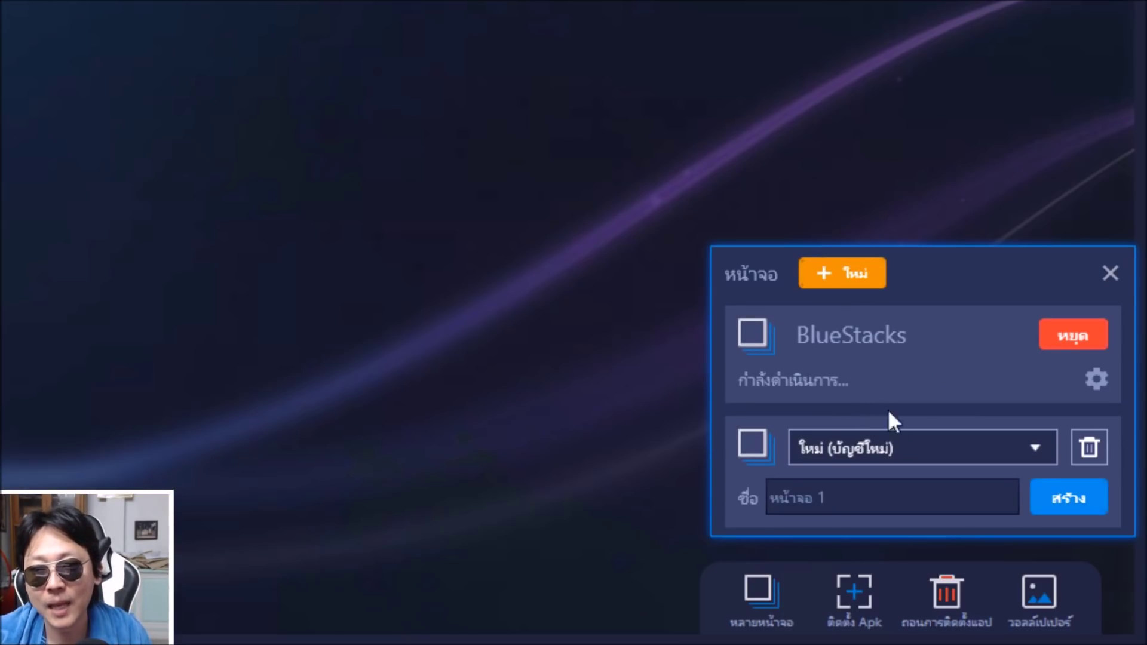
pyautogui.click(899, 460)
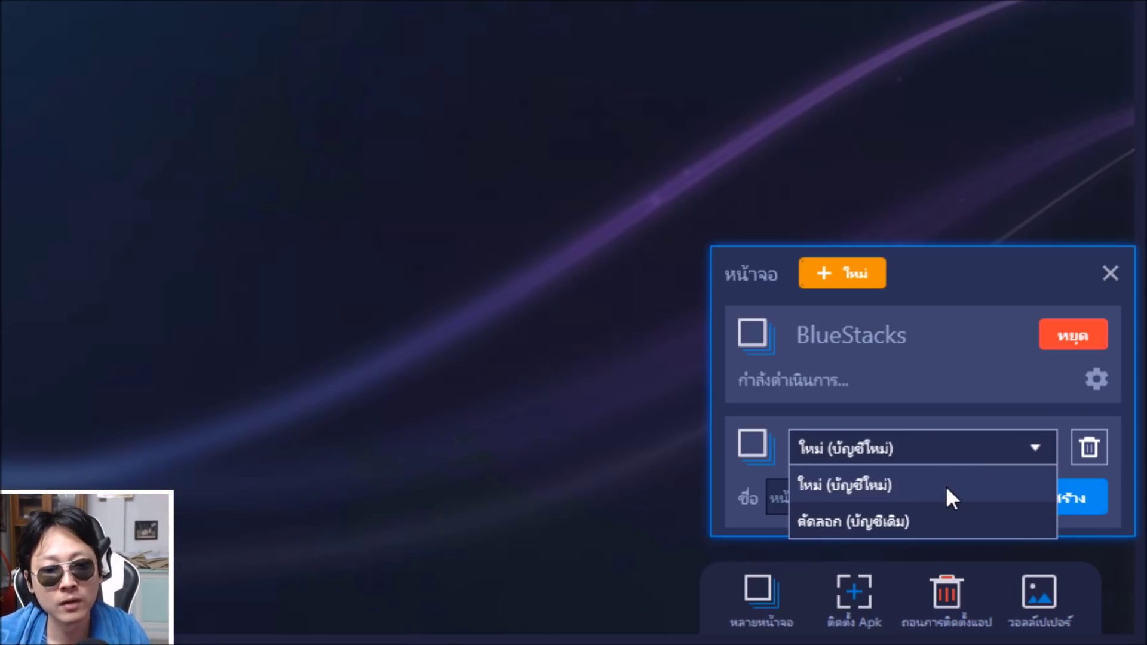
pyautogui.click(863, 521)
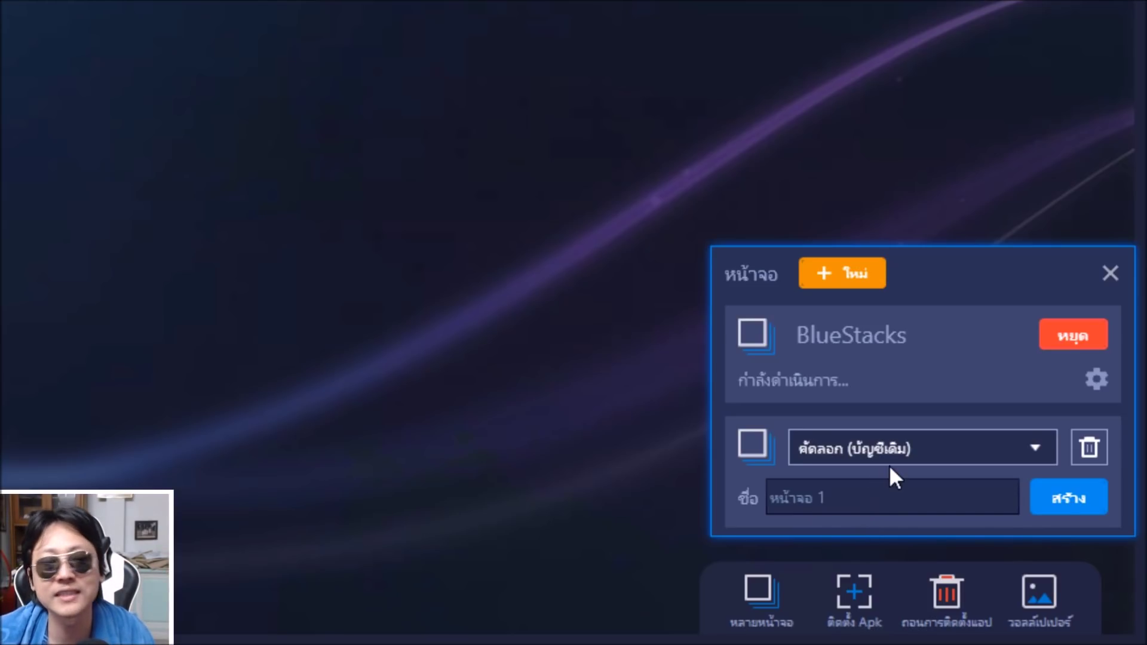
pyautogui.moveTo(851, 498); pyautogui.dragTo(687, 495)
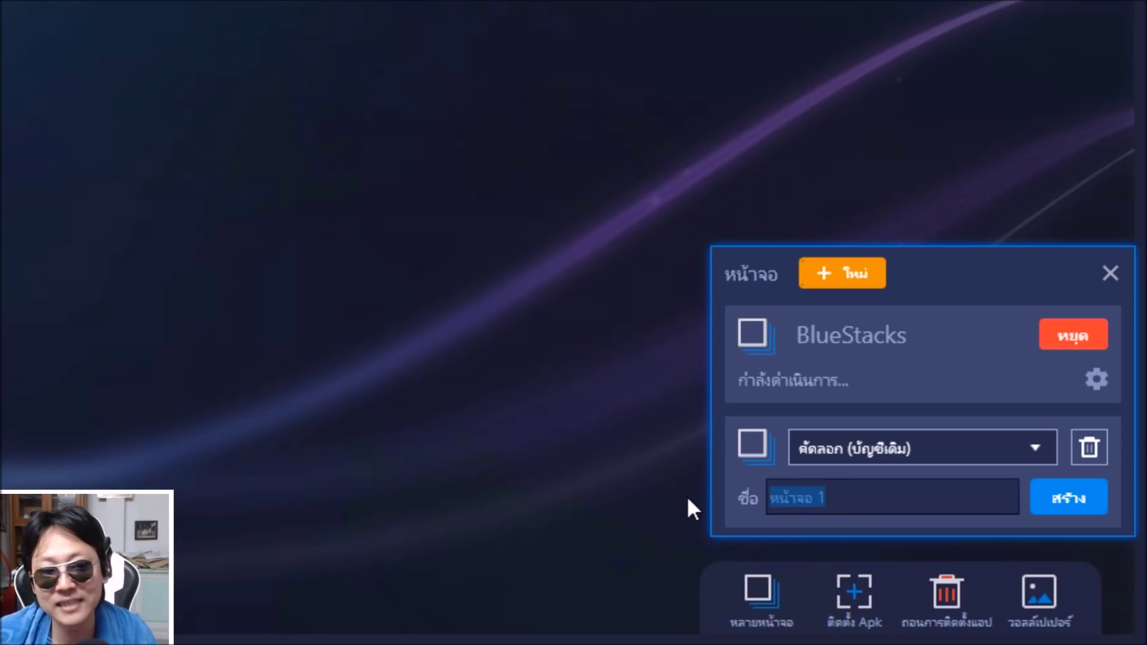
# Create instance หน้าจอ 1, move its window down-left, and bring the main window forward
pyautogui.click(1078, 498)
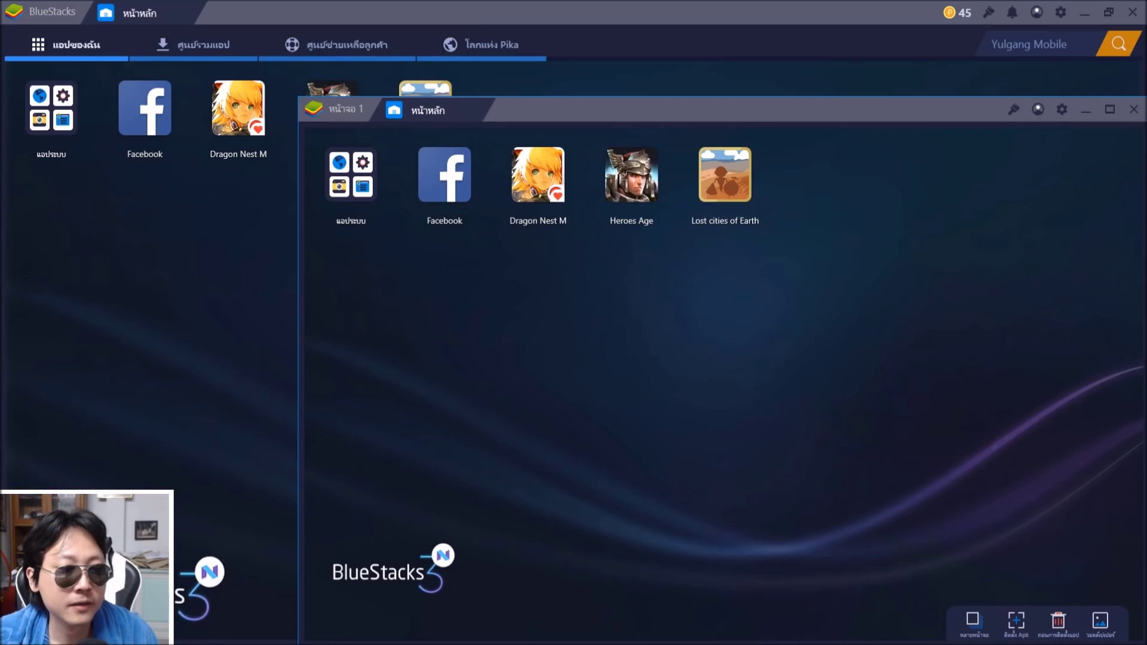
pyautogui.moveTo(895, 109); pyautogui.dragTo(813, 99)
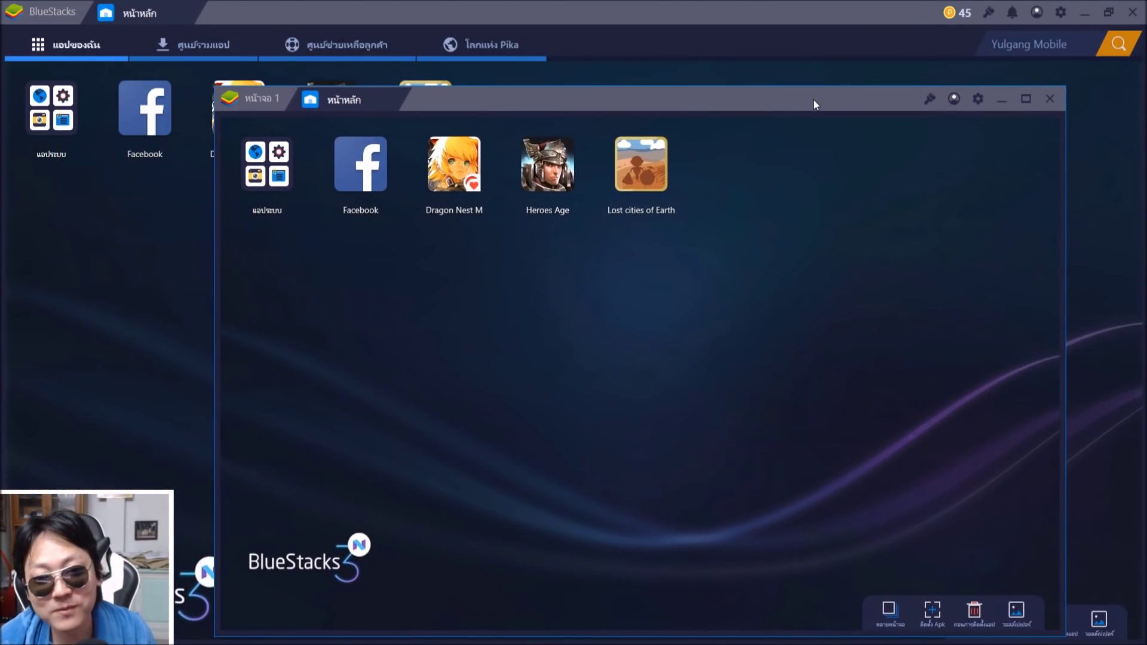
pyautogui.moveTo(814, 104); pyautogui.dragTo(706, 199)
pyautogui.click(955, 412)
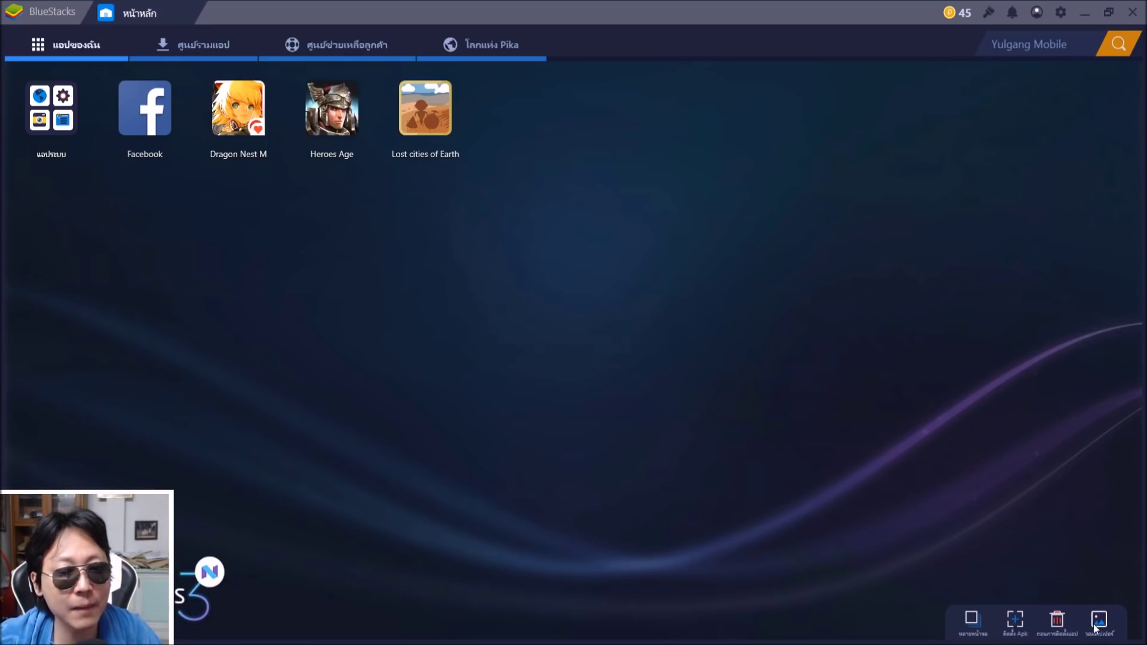
# Remove Lost cities of Earth in uninstall mode, confirm, and exit uninstall mode
pyautogui.click(1056, 620)
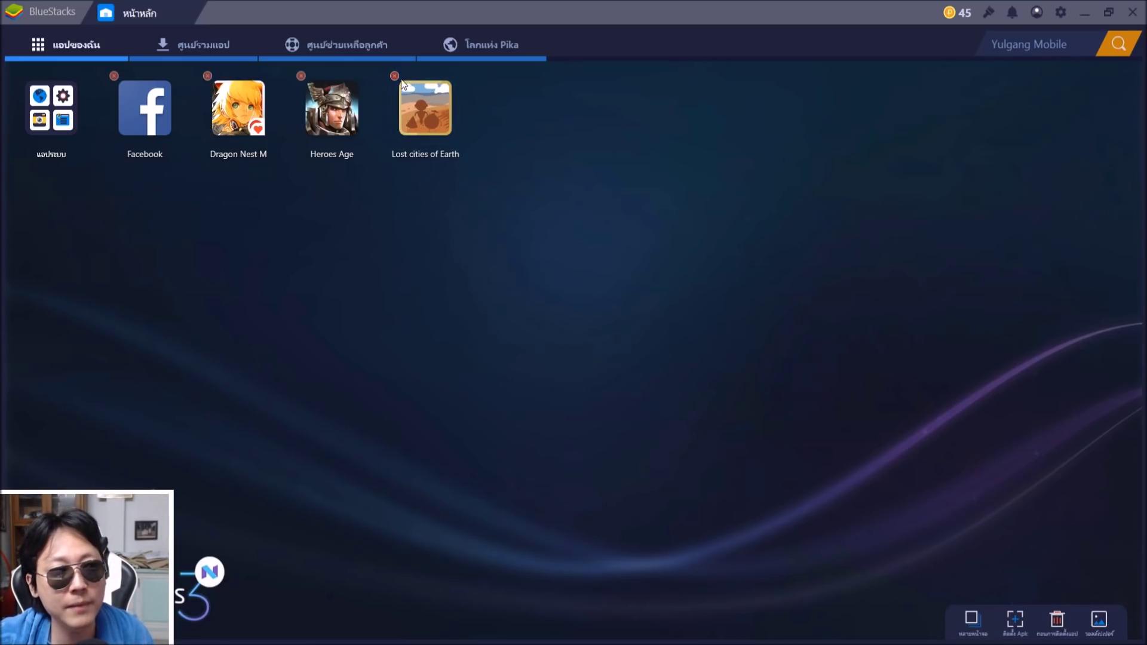
pyautogui.click(396, 77)
pyautogui.click(610, 350)
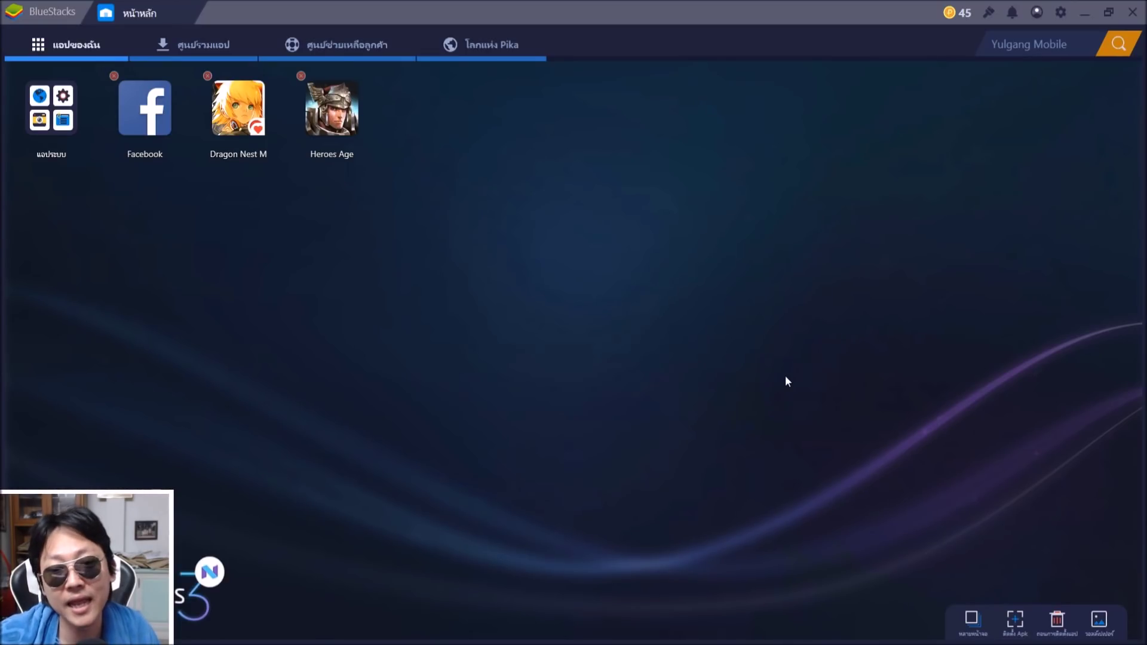
pyautogui.click(784, 379)
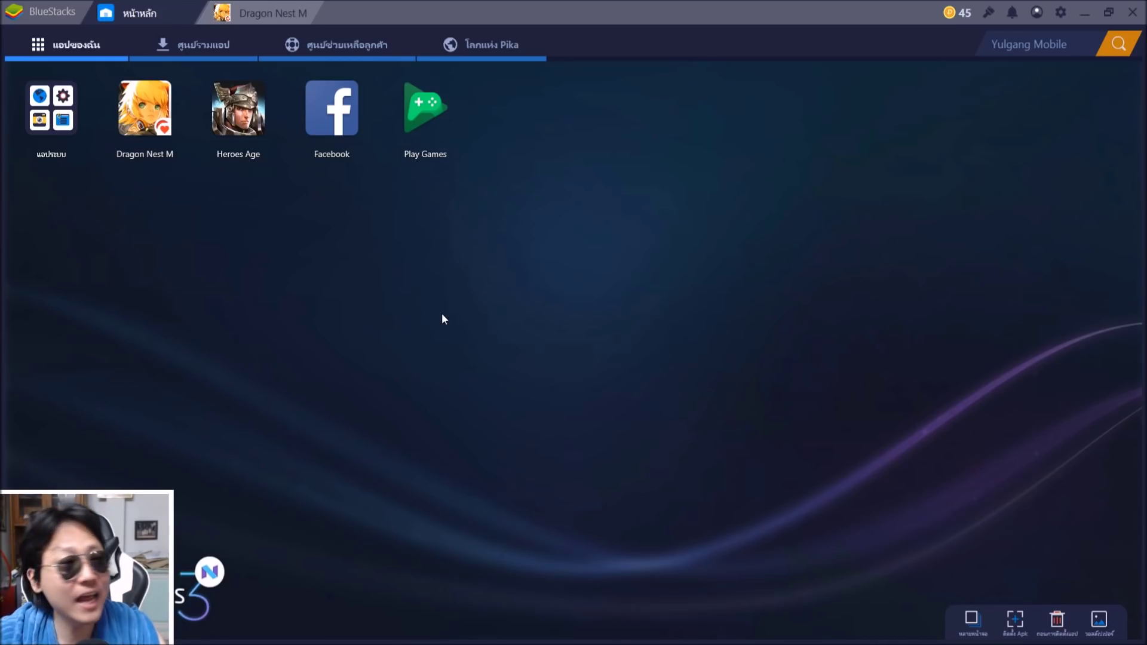
# Start Dragon Nest M, pick server TH 1 under ไทย, and enter with เข้าสู่เกม
pyautogui.click(145, 109)
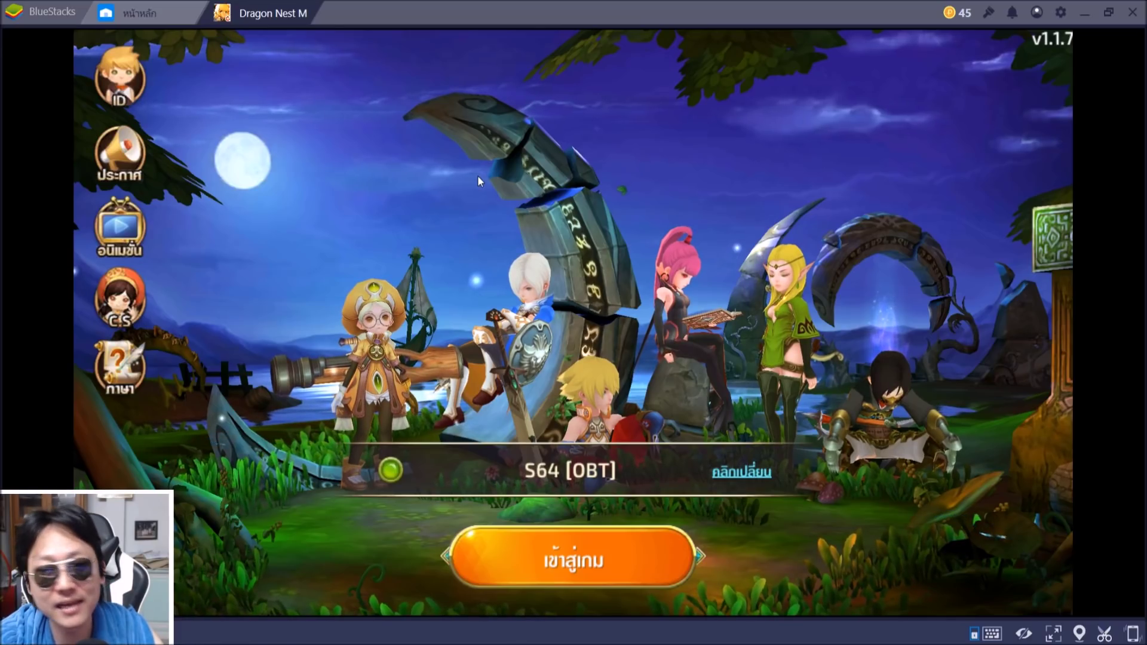
pyautogui.click(582, 478)
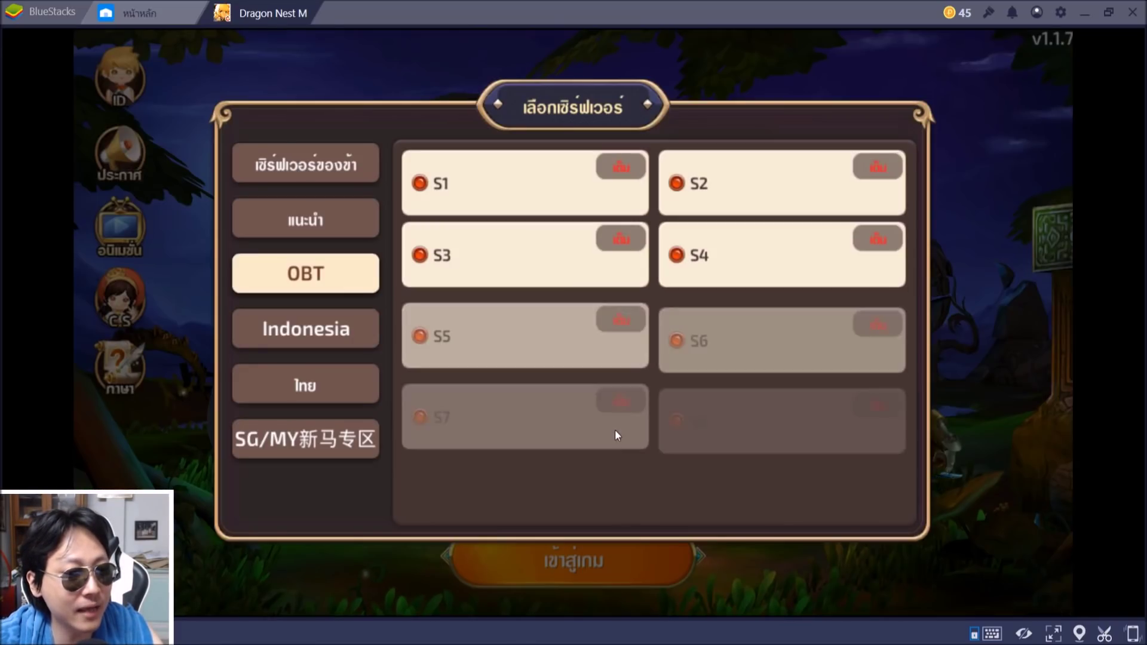
pyautogui.click(307, 393)
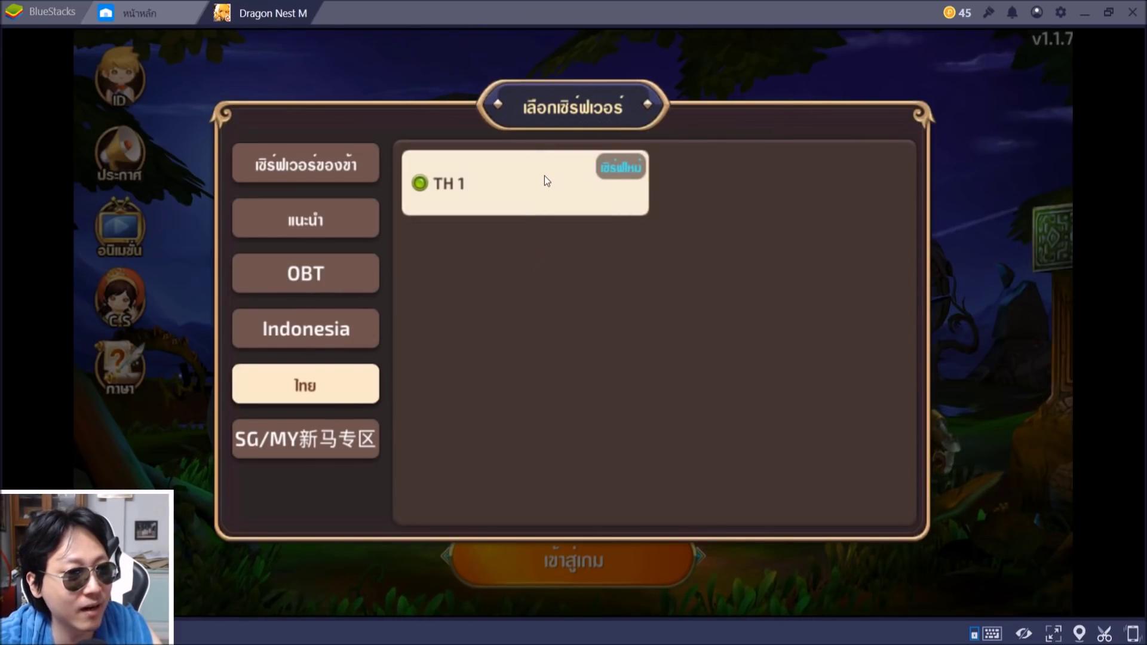
pyautogui.click(544, 177)
pyautogui.click(617, 557)
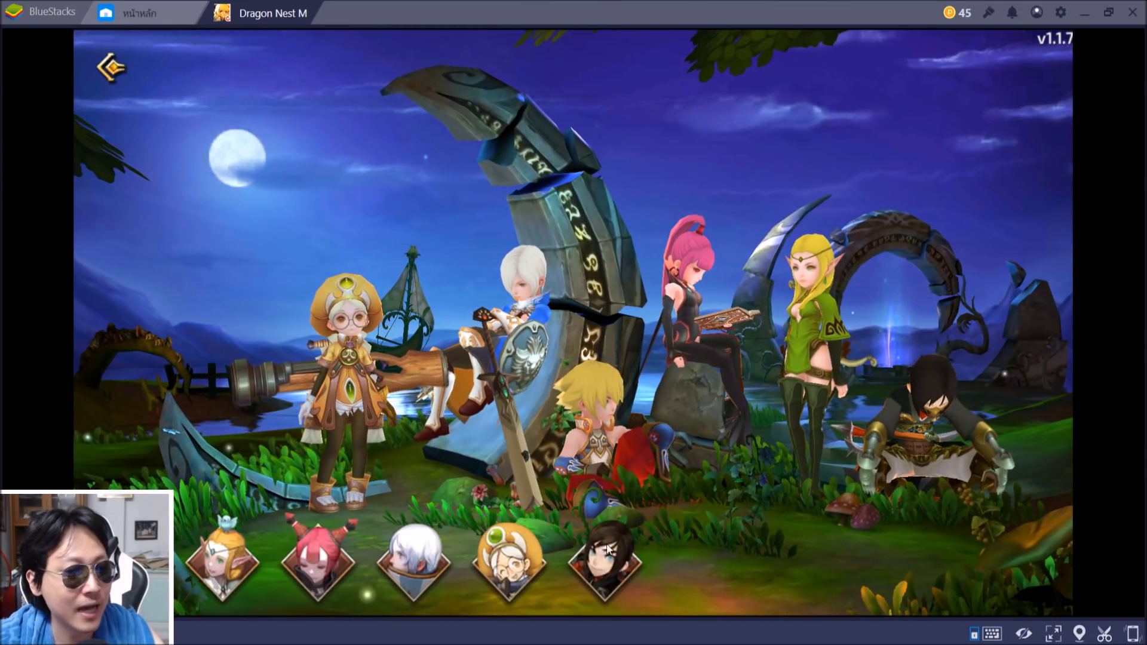
# Choose the Academic class, name it ShortyBS, and press สร้างตัวละคร
pyautogui.click(518, 565)
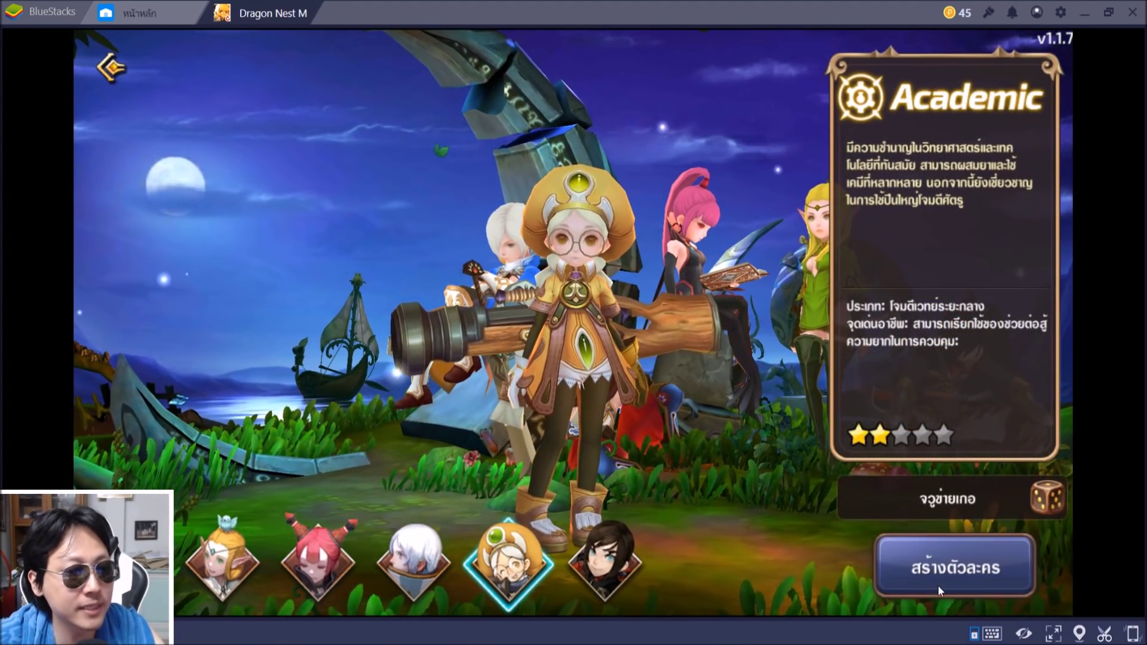
pyautogui.click(979, 489)
pyautogui.write('ShortyBS')
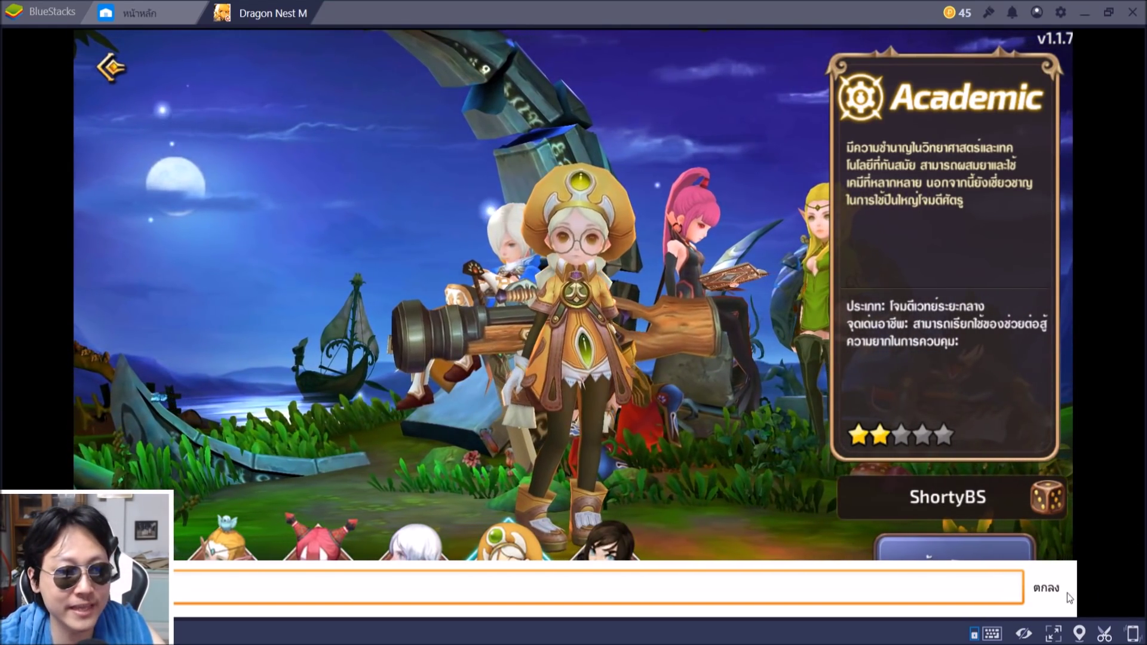
pyautogui.click(1067, 593)
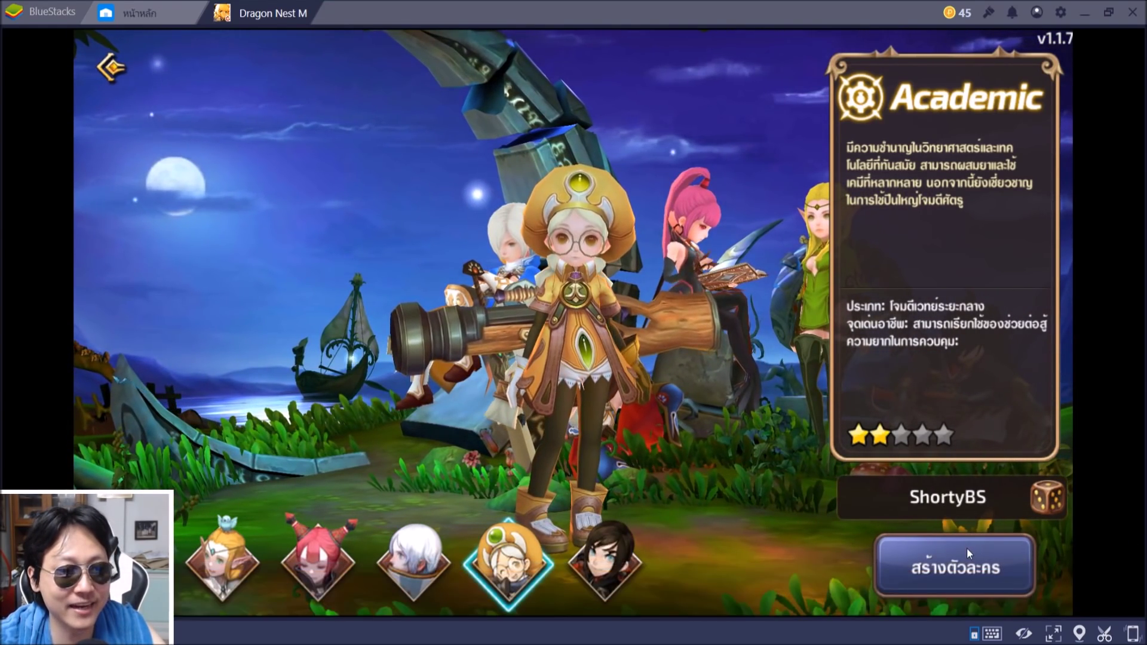
pyautogui.click(963, 558)
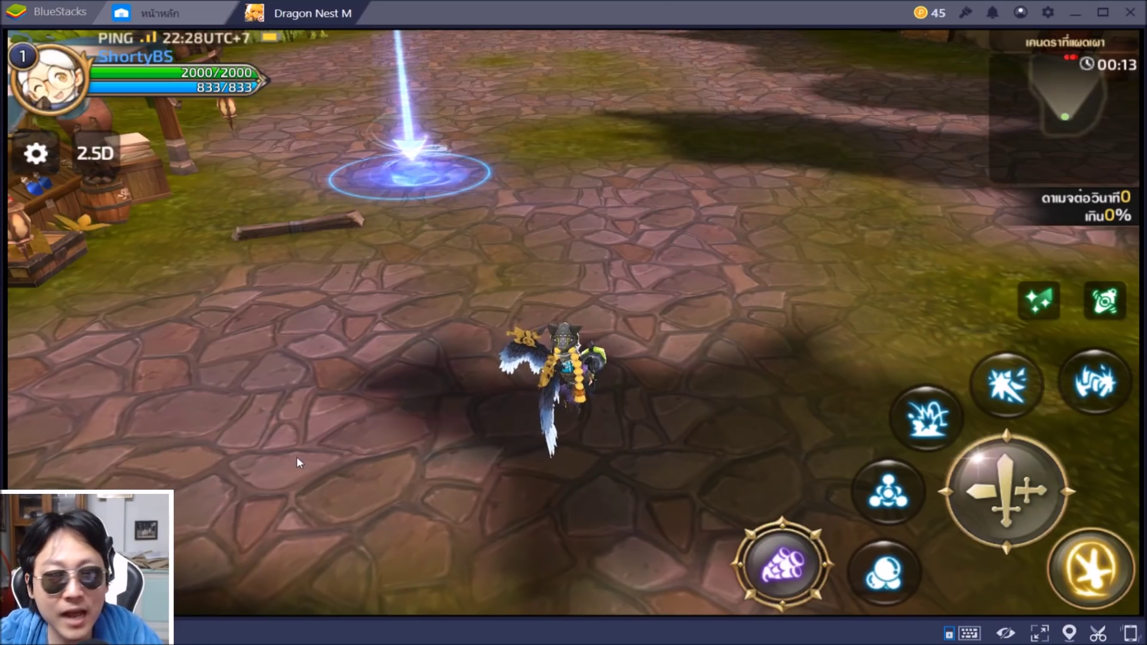
# Walk the Academic character forward, right and left with W, D and A
pyautogui.press('w')
pyautogui.press('d')
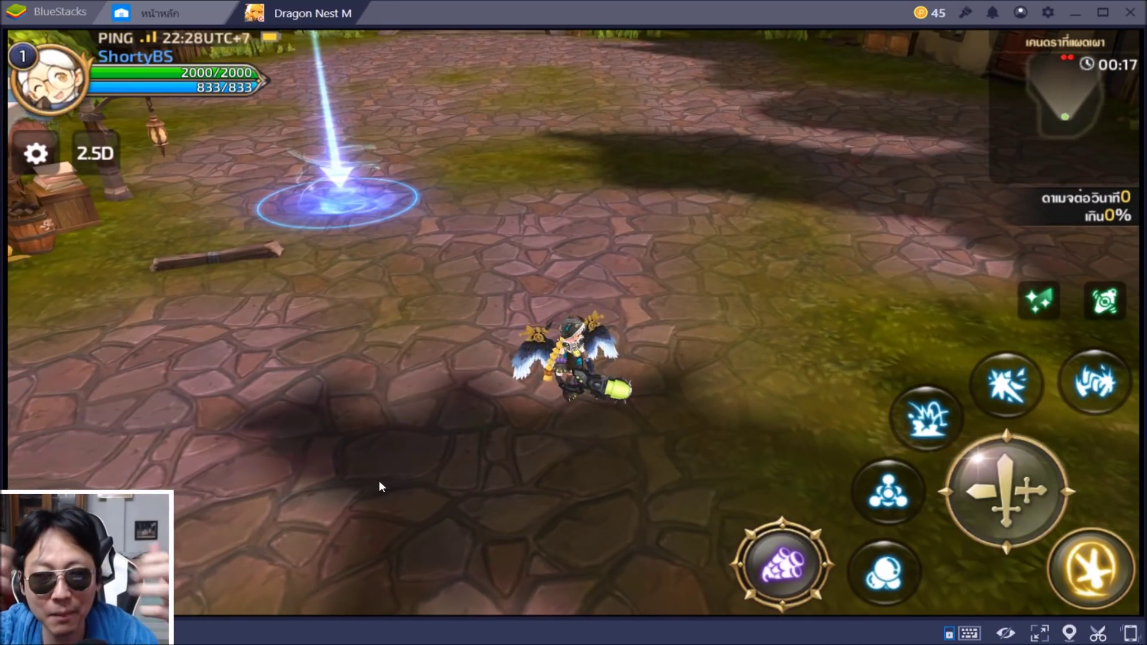
pyautogui.press('a')
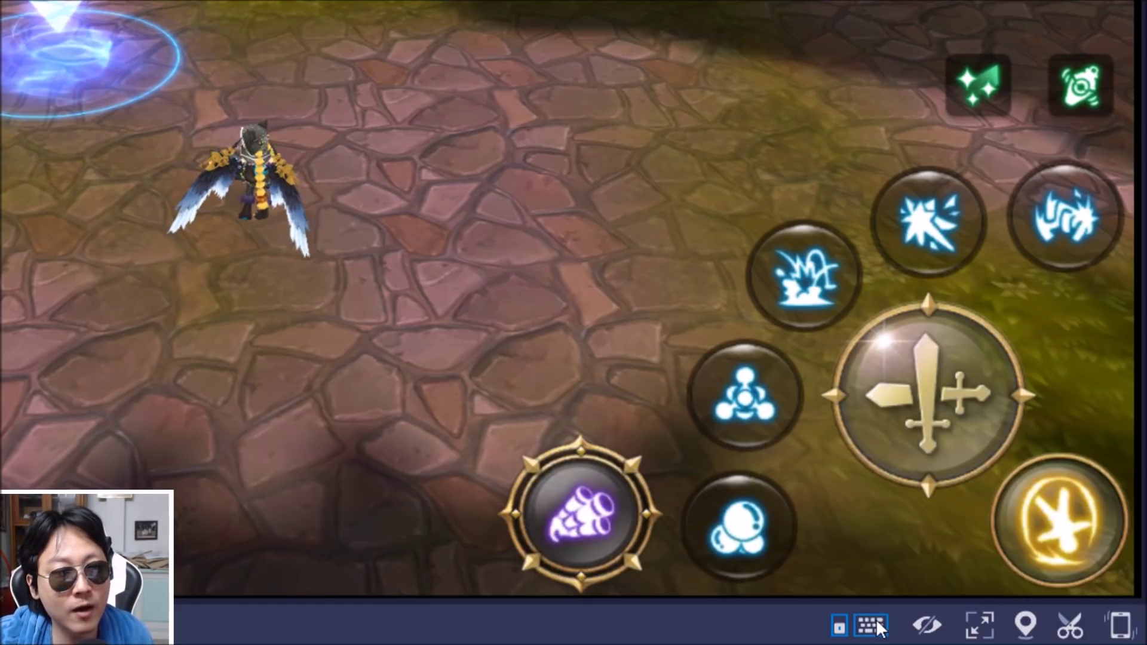
# In the Keyboard controls editor, place Tap spots on the skill buttons, assigning keys 1 and 4
pyautogui.click(873, 626)
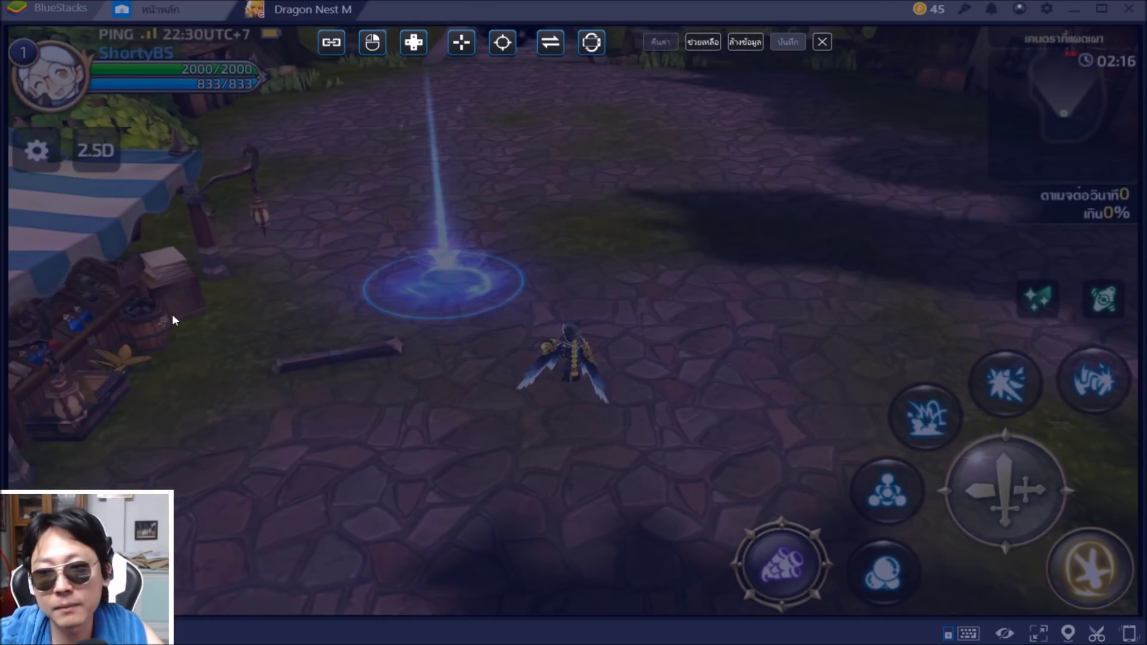
pyautogui.click(895, 567)
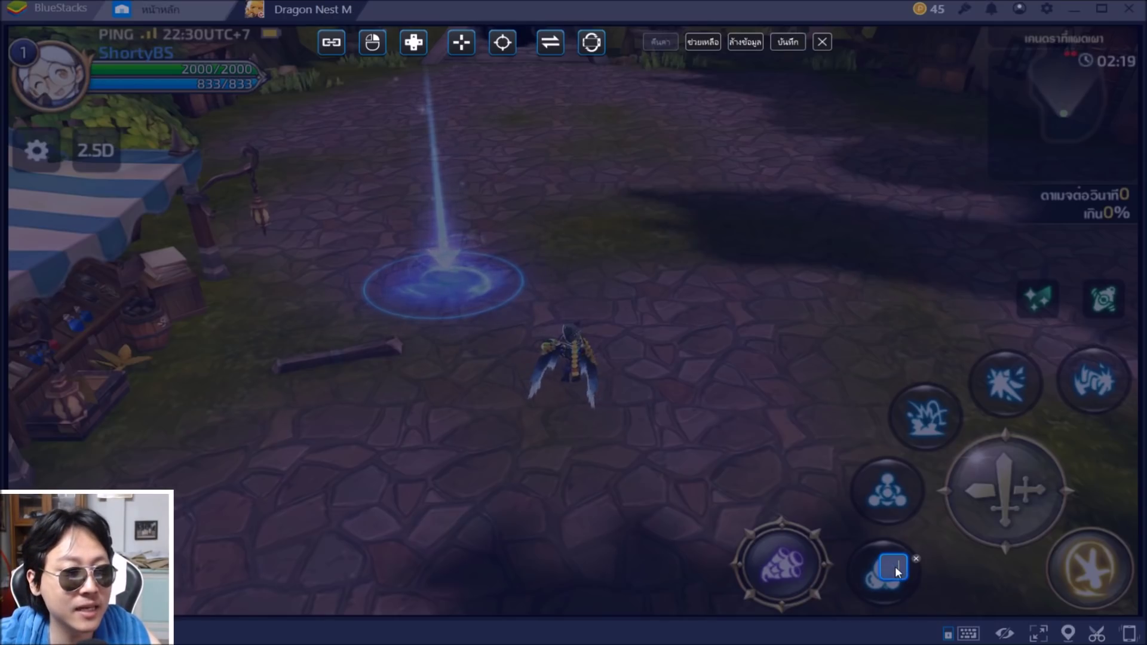
pyautogui.press('1')
pyautogui.click(903, 478)
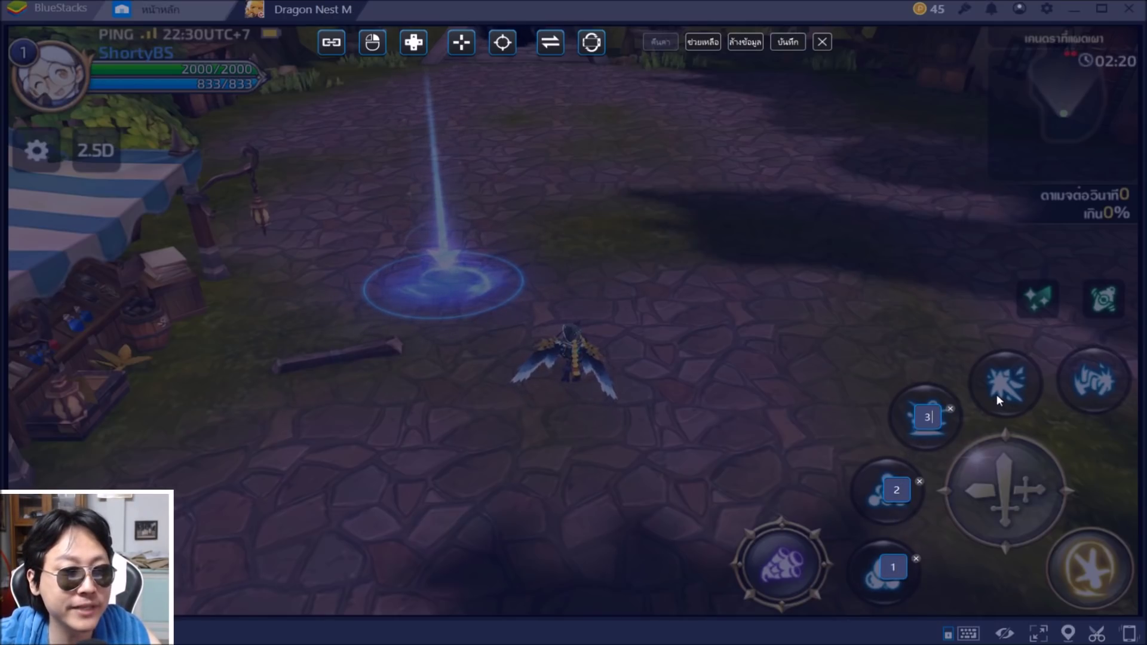
pyautogui.click(1003, 375)
pyautogui.press('4')
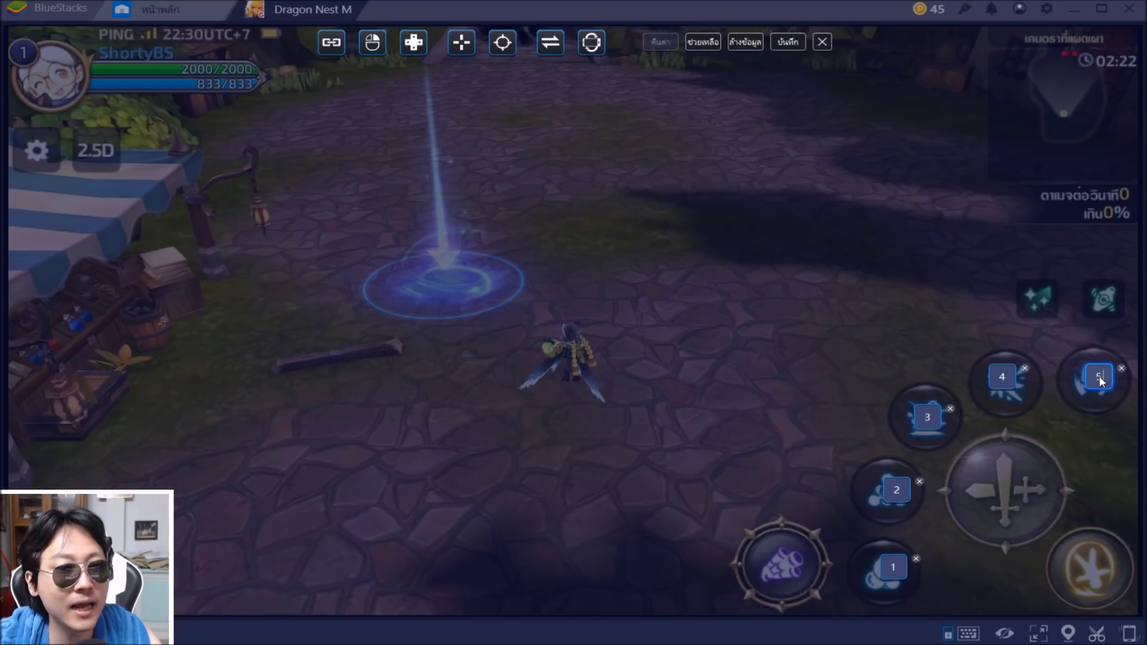